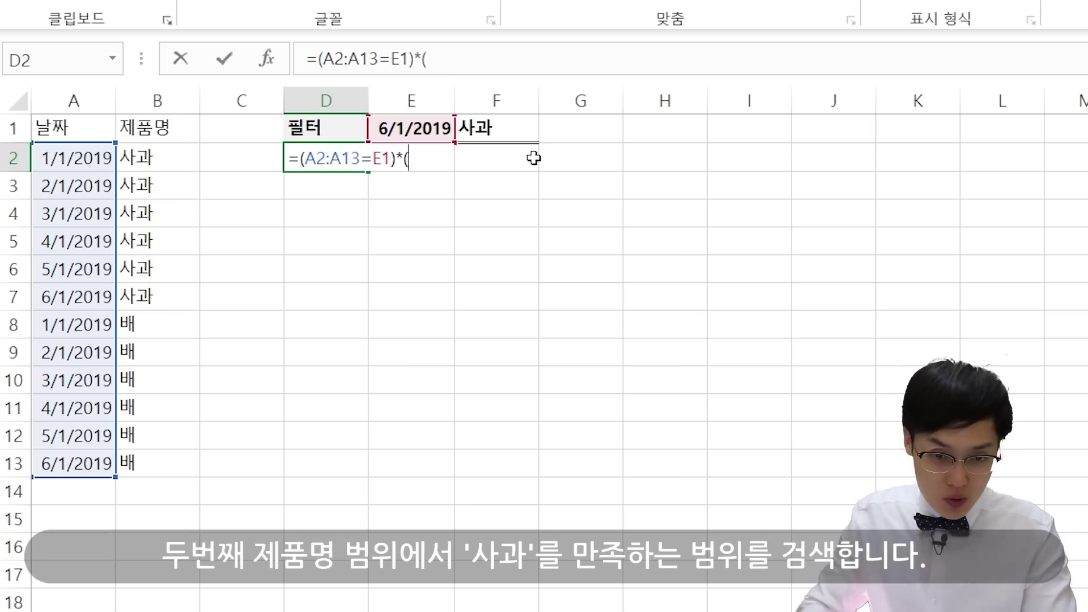
Complete the array formula in D2 as =(A2:A13=E1)*(B2:B13=F1) to test both the date and the product.
left_click_drag(152, 160, 153, 456)
type("=")
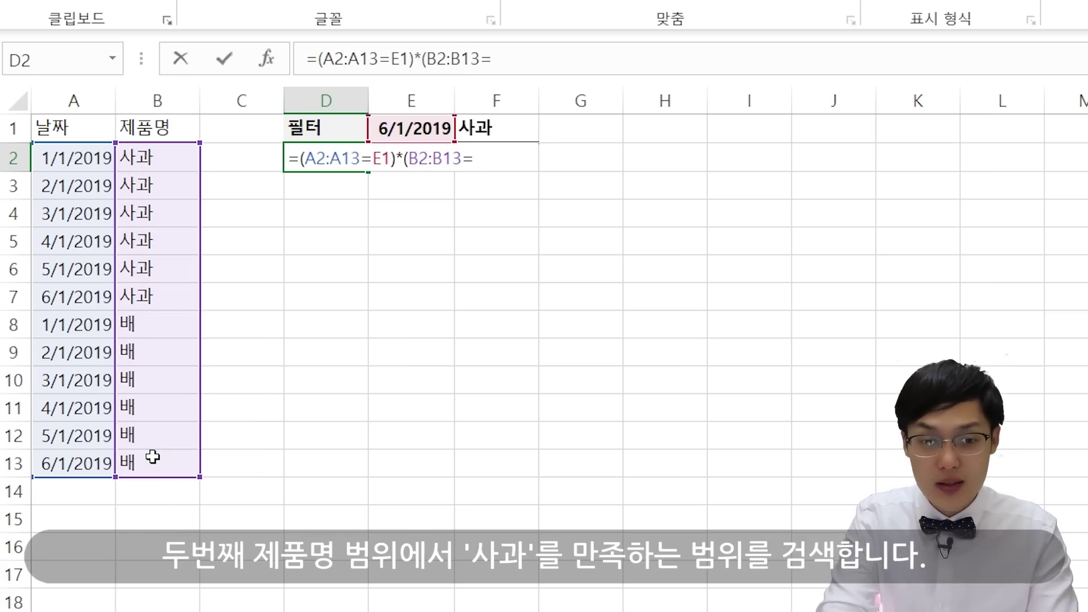
left_click(491, 128)
type(")")
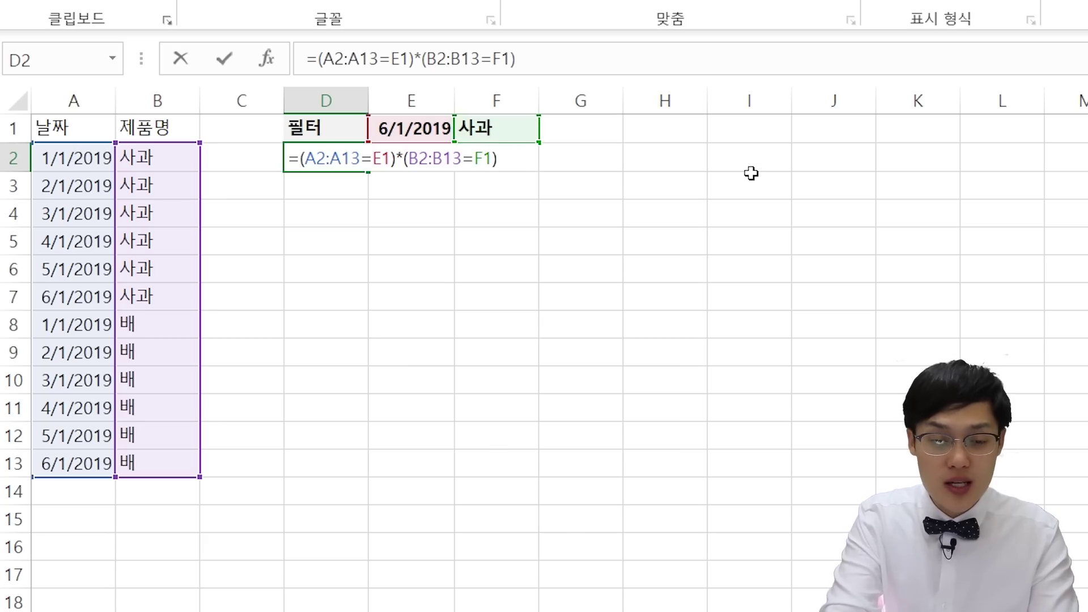
key("Return")
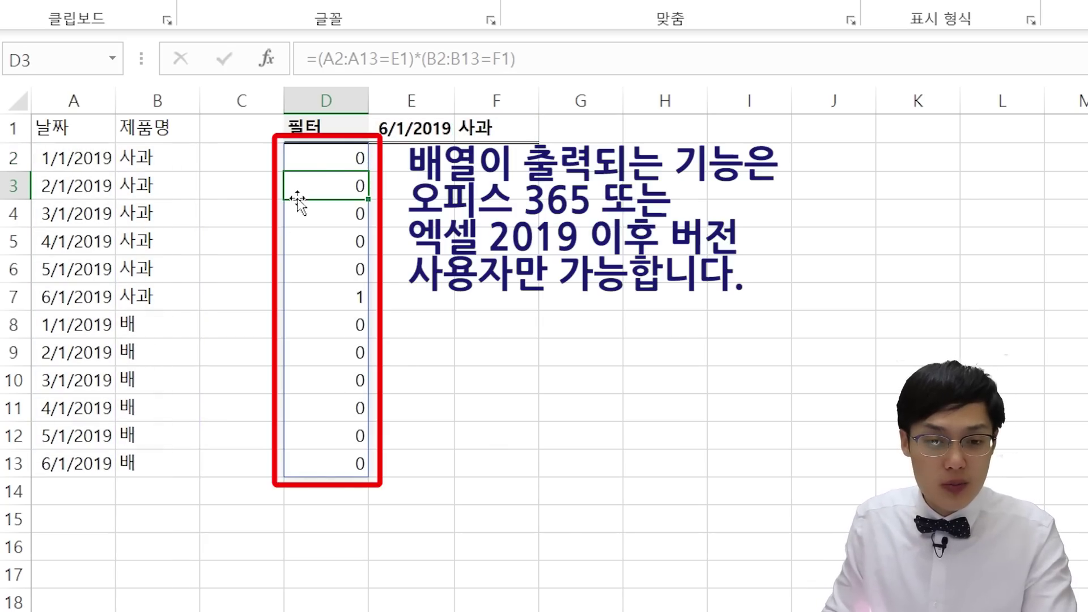
Examine the filter results in D2:D13 against the criteria in E1 and F1 and the data in row 7.
left_click_drag(330, 170, 342, 423)
left_click(578, 349)
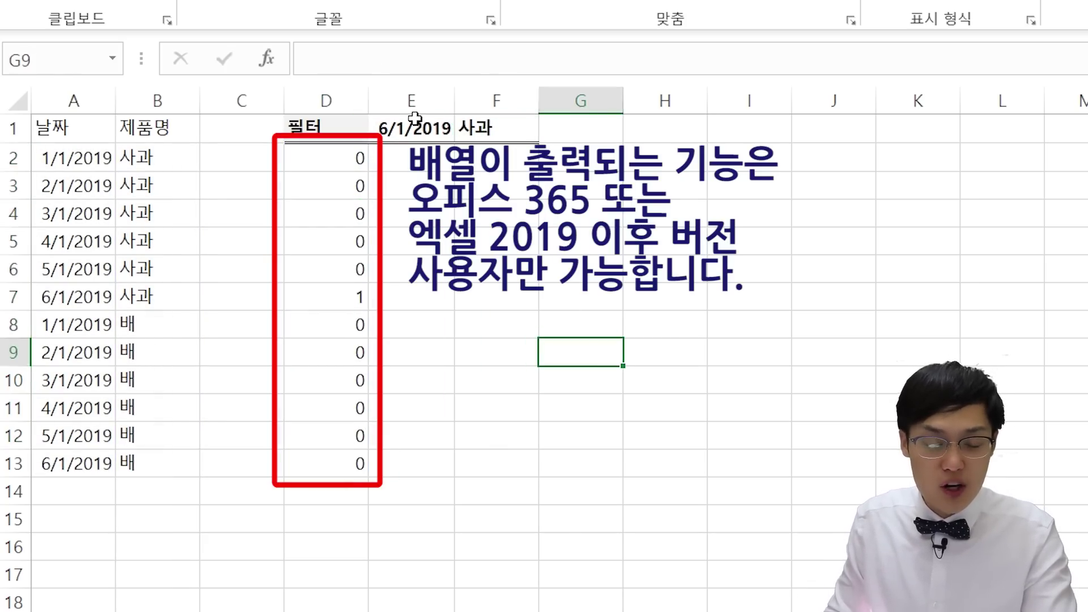
left_click(416, 125)
left_click(480, 130)
left_click(436, 130)
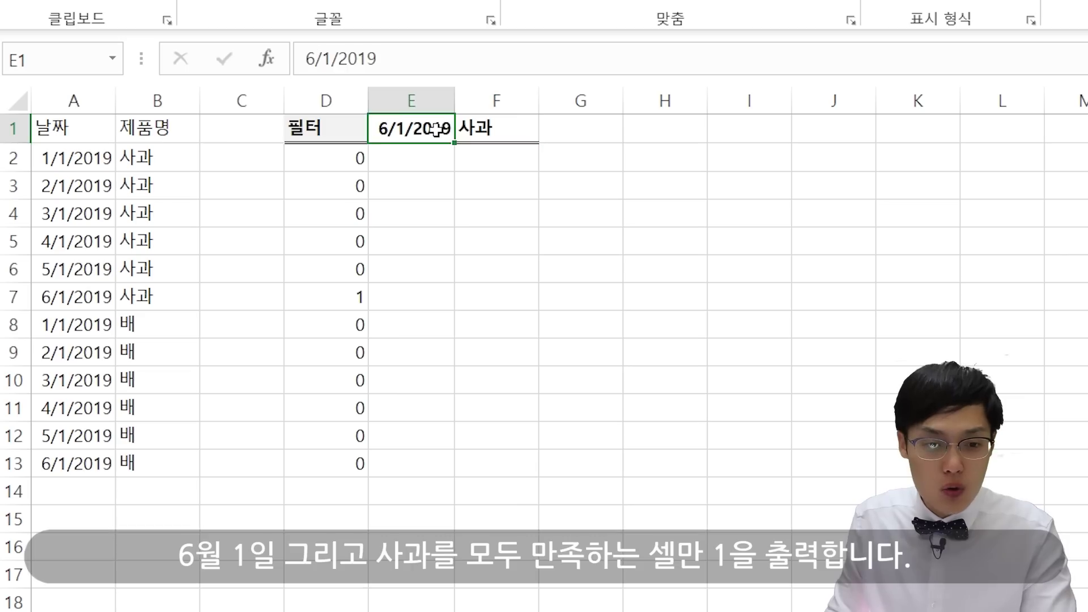
left_click(483, 130)
left_click(437, 126)
key("Right")
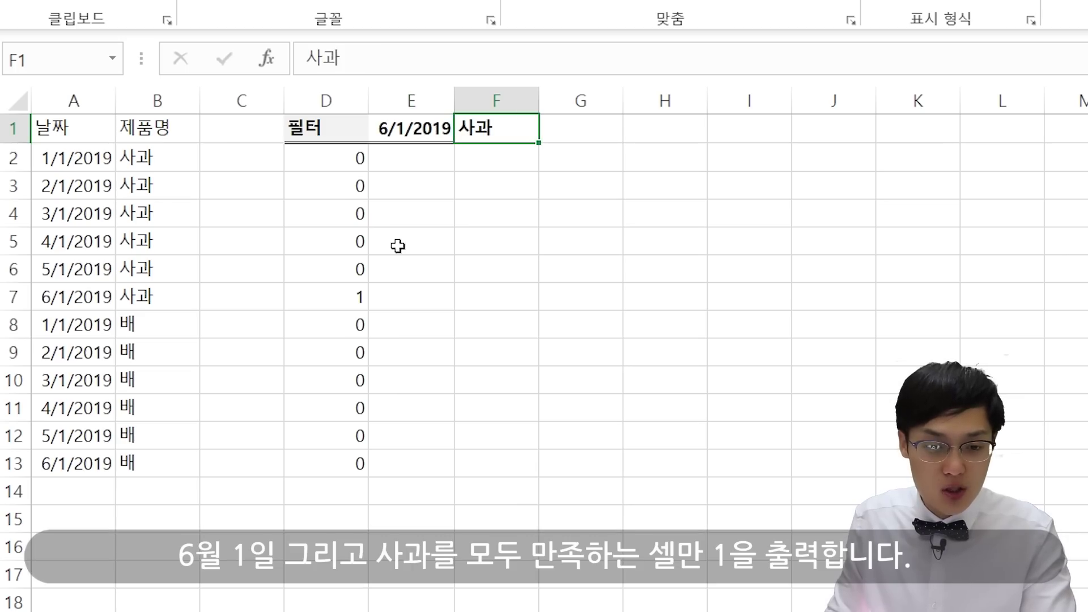
left_click_drag(329, 298, 24, 283)
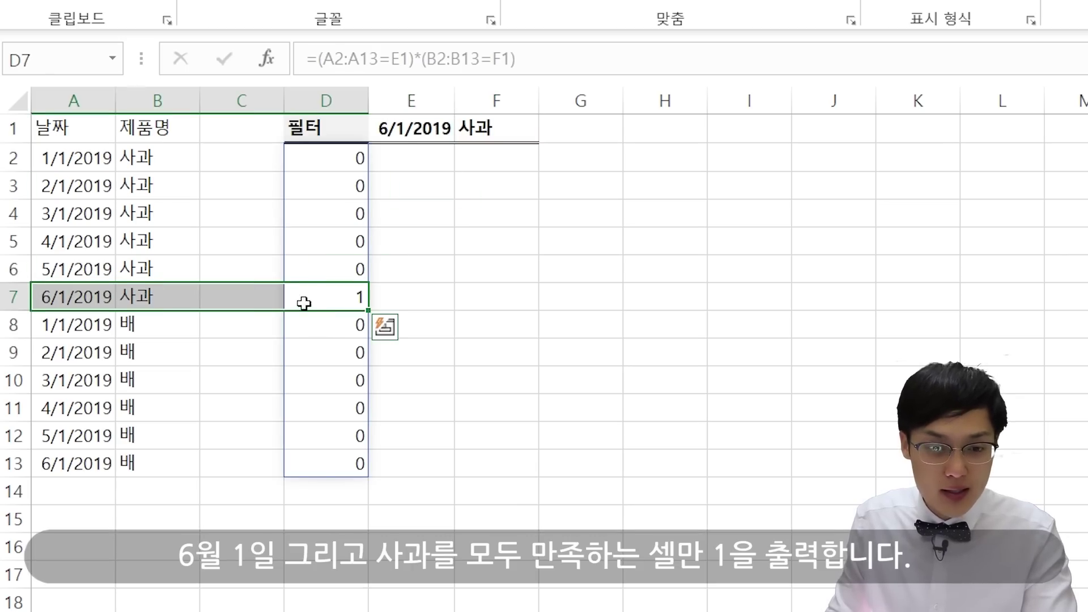
left_click(329, 298)
Change the D2 formula to divide 1 by the combined conditions: =1/((A2:A13=E1)*(B2:B13=F1)).
left_click(363, 156)
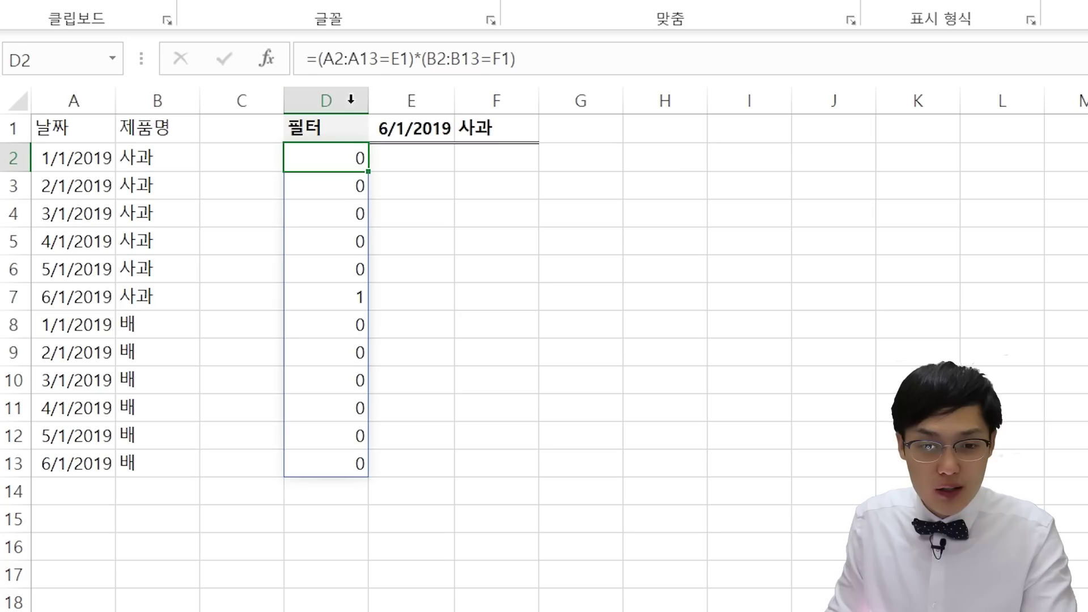
left_click(318, 55)
type("1/")
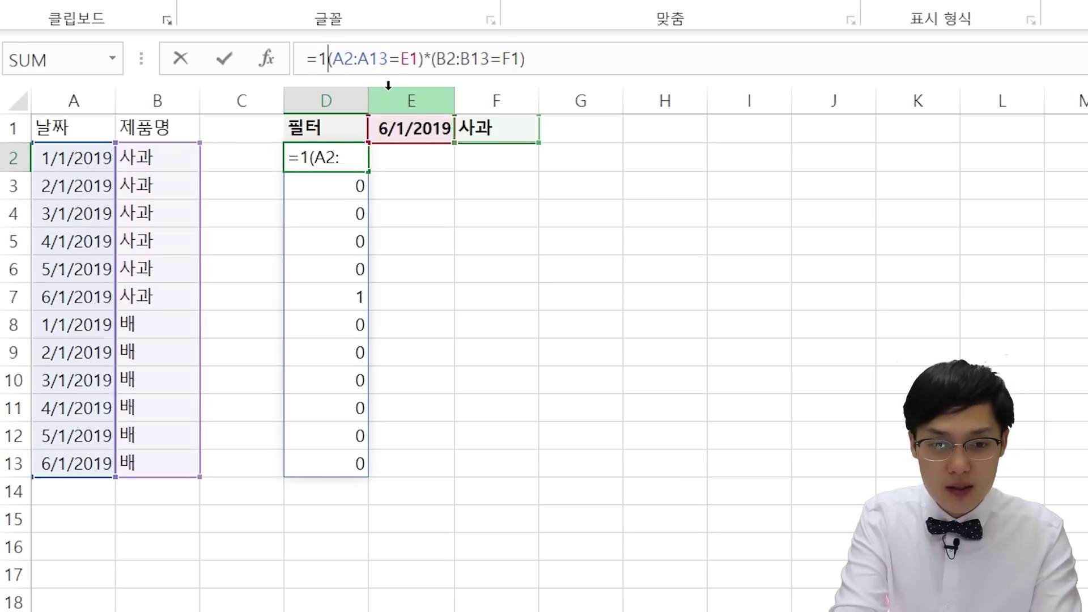
type("(")
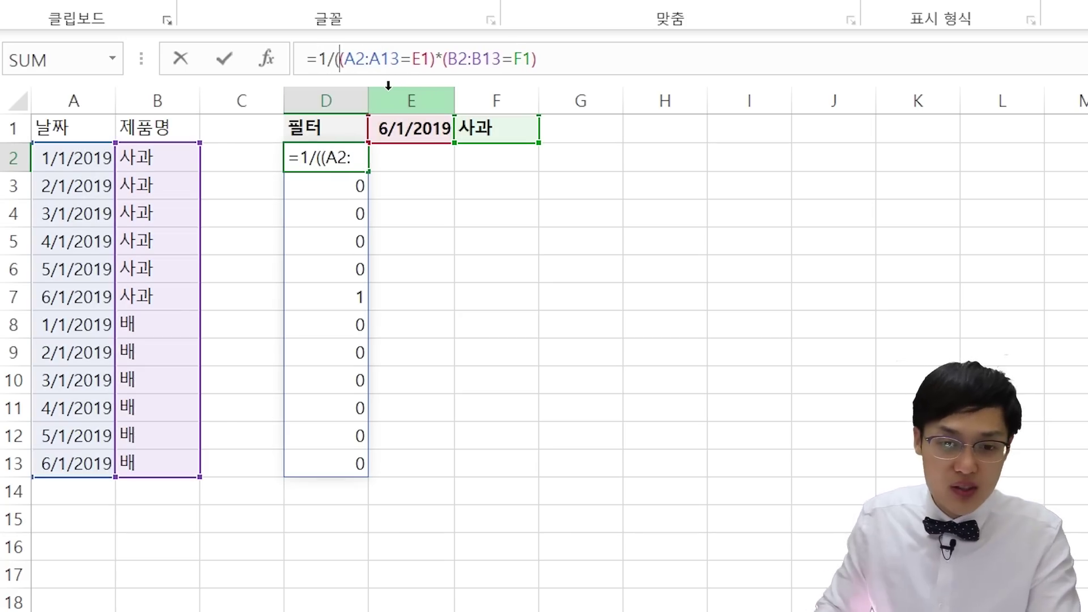
type(")")
key("Return")
Inspect the recalculated filter column D2:D13, comparing row 7 with the rows above and below it.
left_click(347, 271)
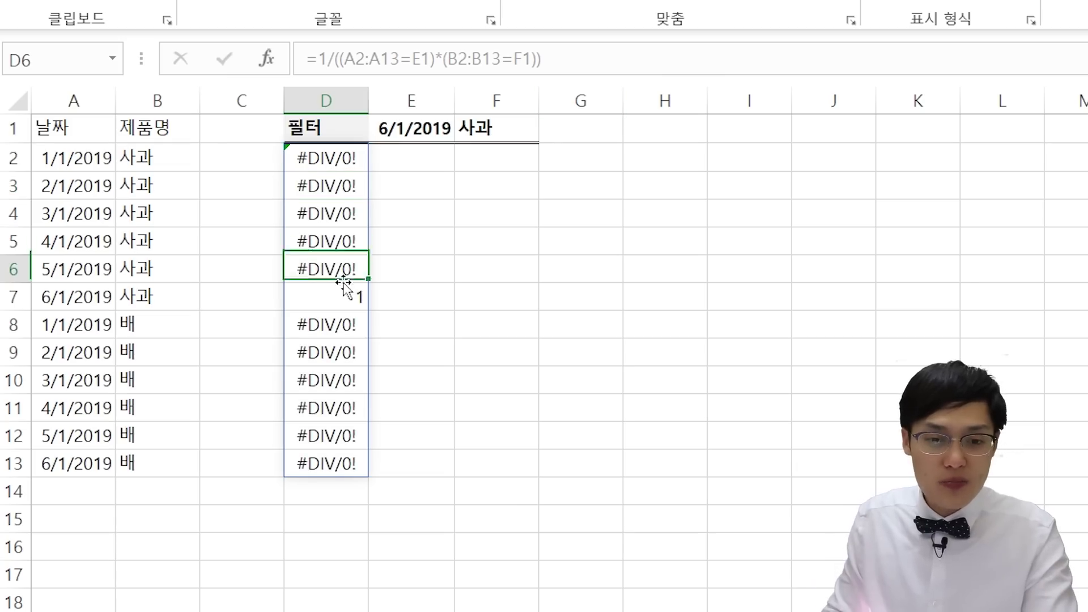
left_click_drag(354, 300, 82, 291)
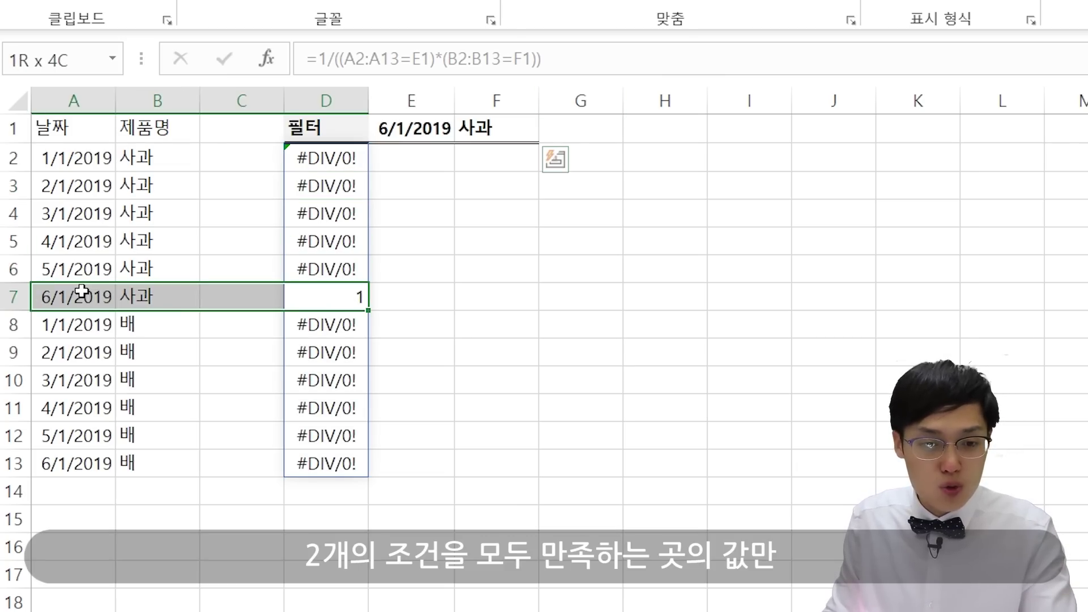
left_click(326, 292)
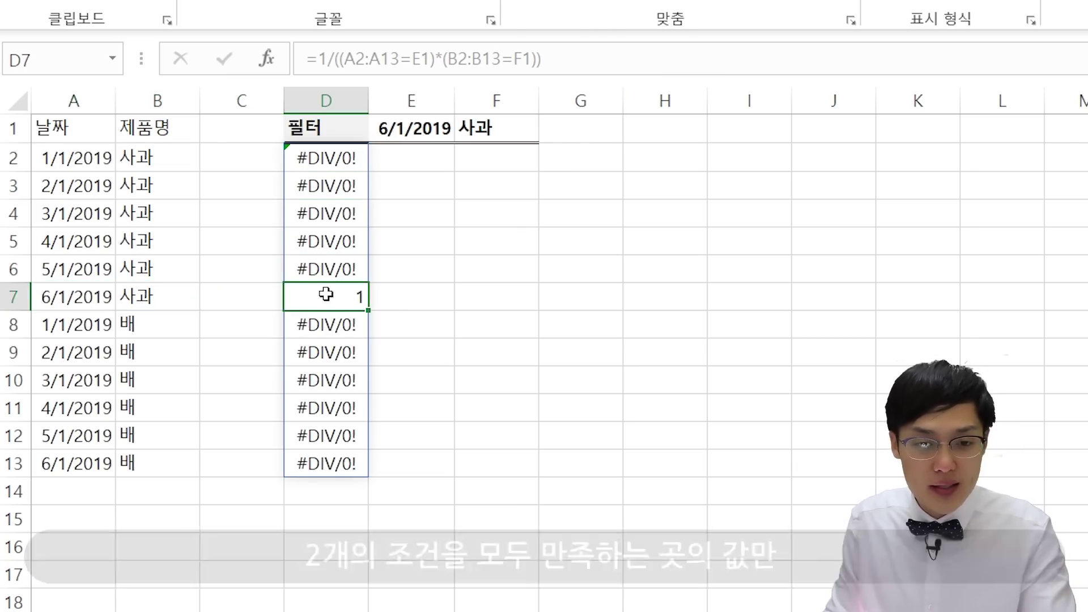
left_click_drag(327, 156, 327, 464)
left_click(328, 327)
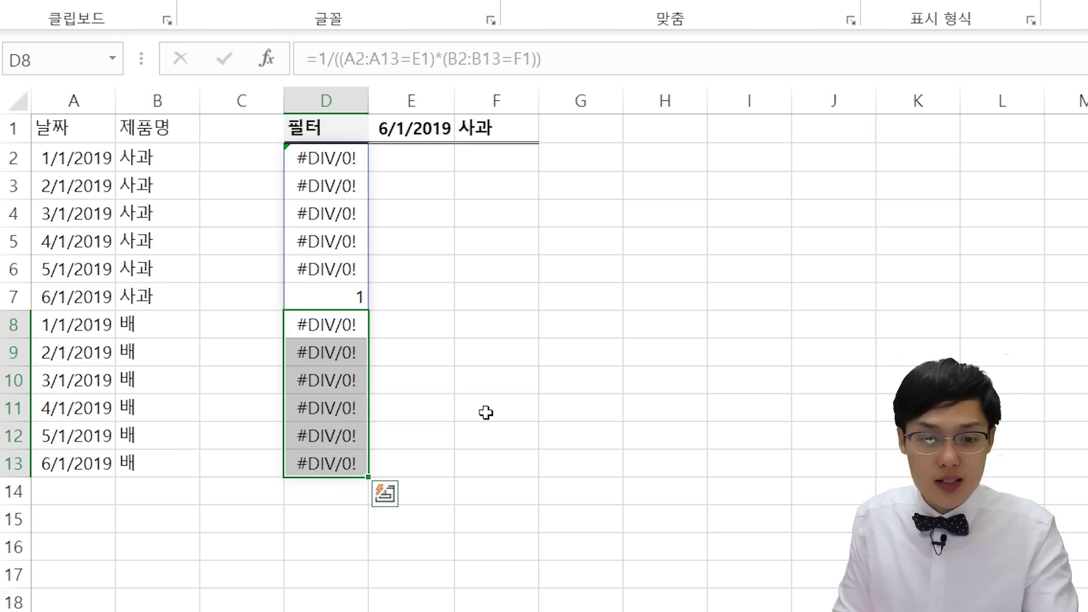
mouse_move(526, 285)
left_mouse_down()
mouse_move(518, 306)
mouse_move(551, 314)
left_mouse_up()
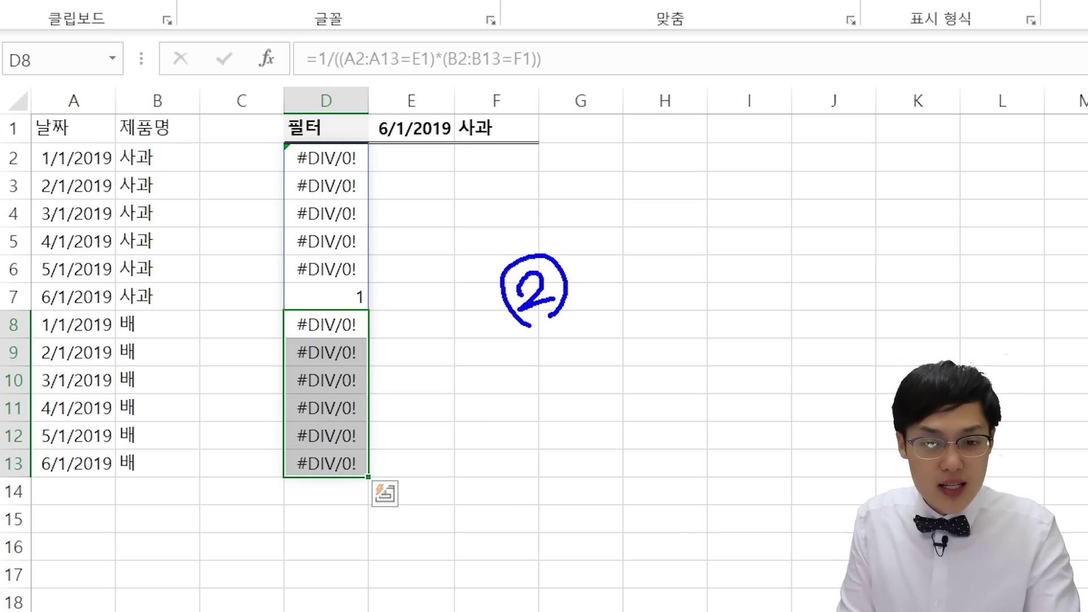
left_click_drag(498, 285, 411, 275)
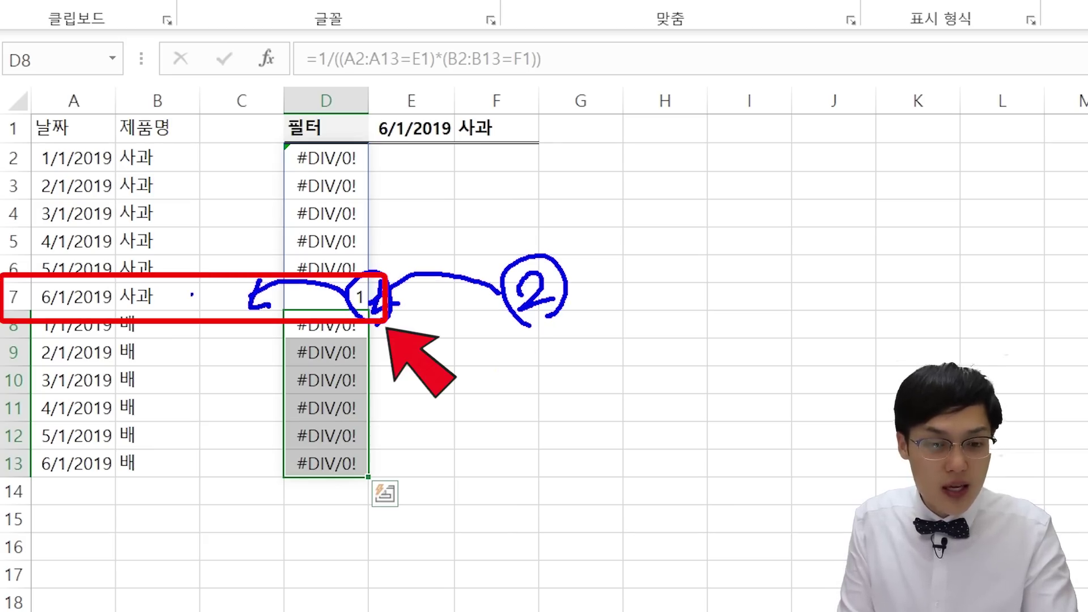
mouse_move(189, 257)
left_mouse_down()
mouse_move(260, 452)
mouse_move(239, 459)
left_mouse_up()
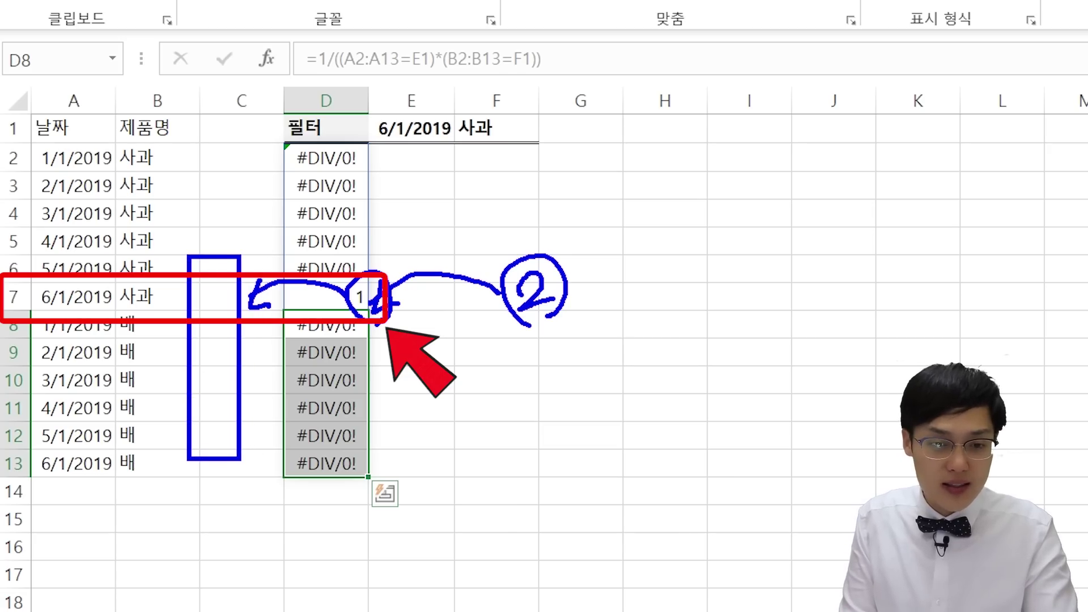
mouse_move(209, 276)
left_mouse_down()
mouse_move(280, 201)
mouse_move(547, 226)
mouse_move(510, 239)
left_mouse_up()
key("Escape")
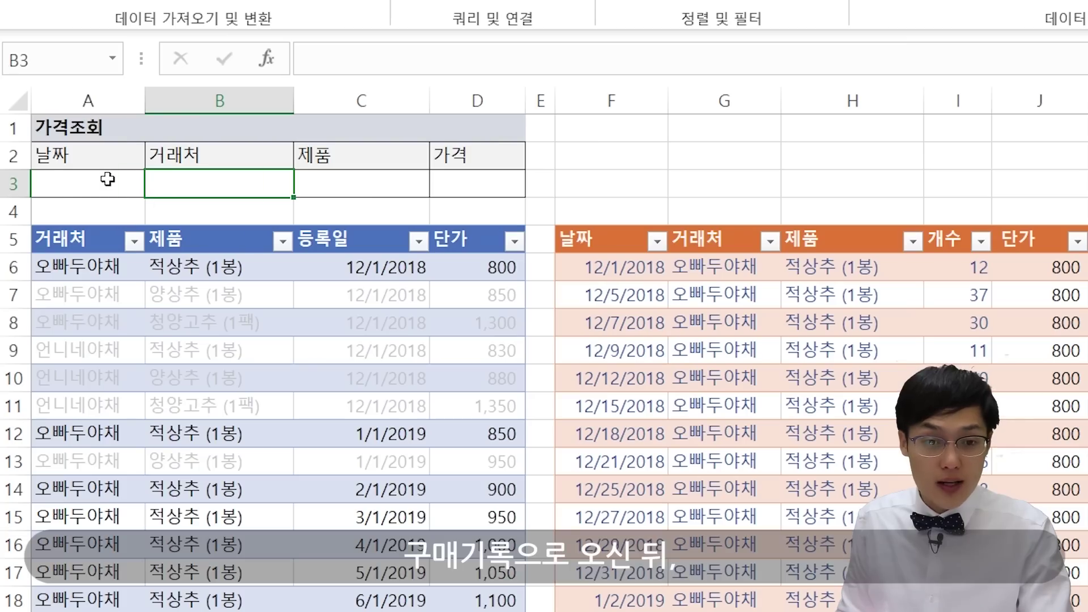
Review the empty date, supplier, product and price cells A3:D3 of the 가격조회 table and the available data validation options.
left_click_drag(108, 179, 469, 185)
left_click(468, 186)
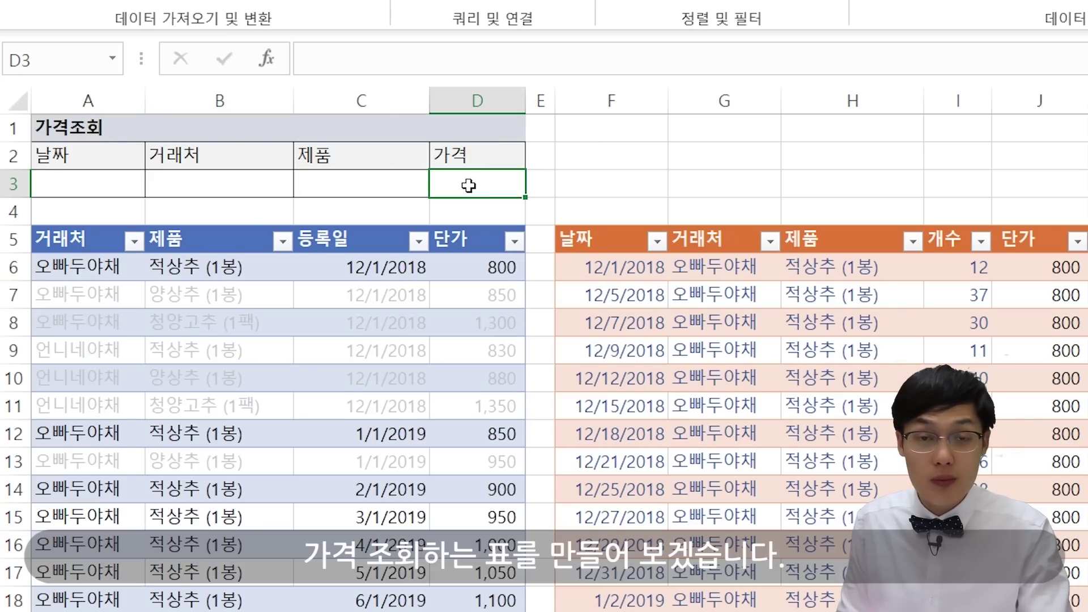
left_click(219, 182)
left_click(359, 184)
left_click(197, 179)
left_click(345, 187)
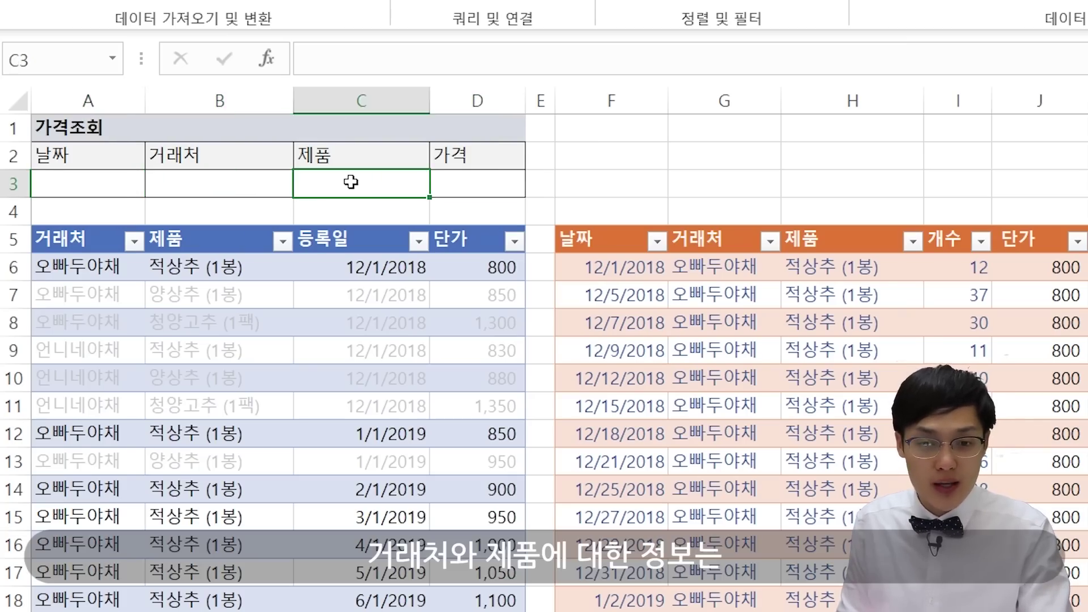
left_click(1070, 1)
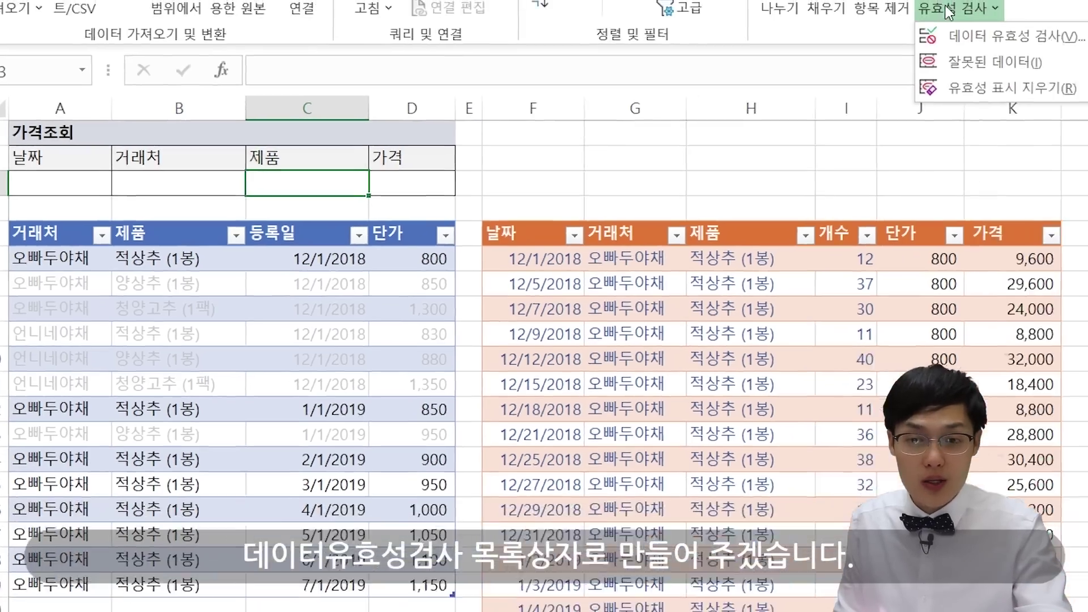
left_click(1070, 1)
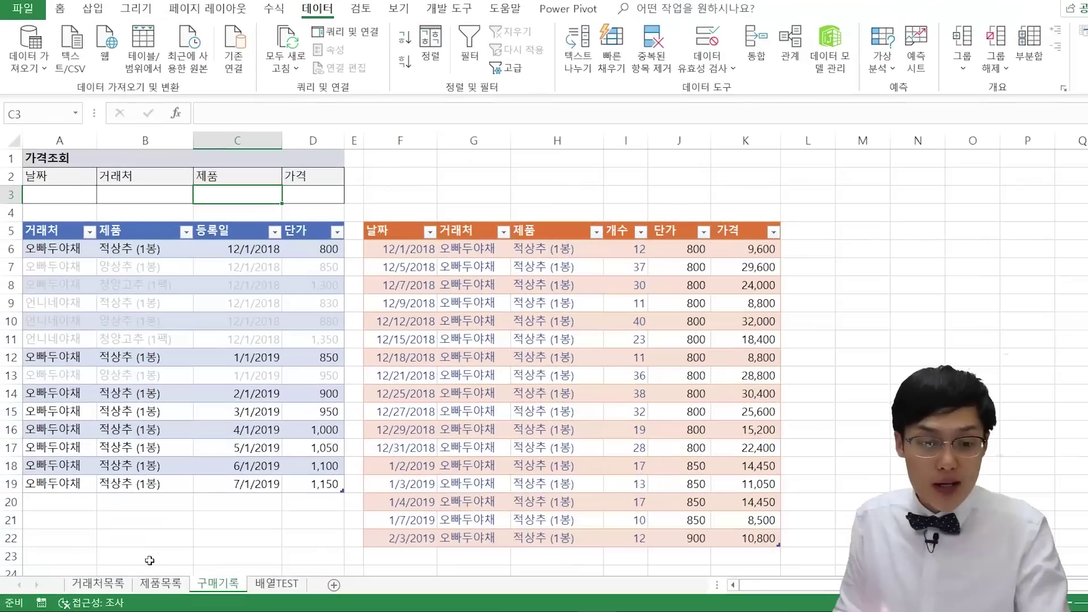
Check the table names assigned to the tables on the 거래처목록 and 제품목록 sheets.
left_click(98, 583)
left_click(143, 583)
left_click(125, 585)
left_click(80, 179)
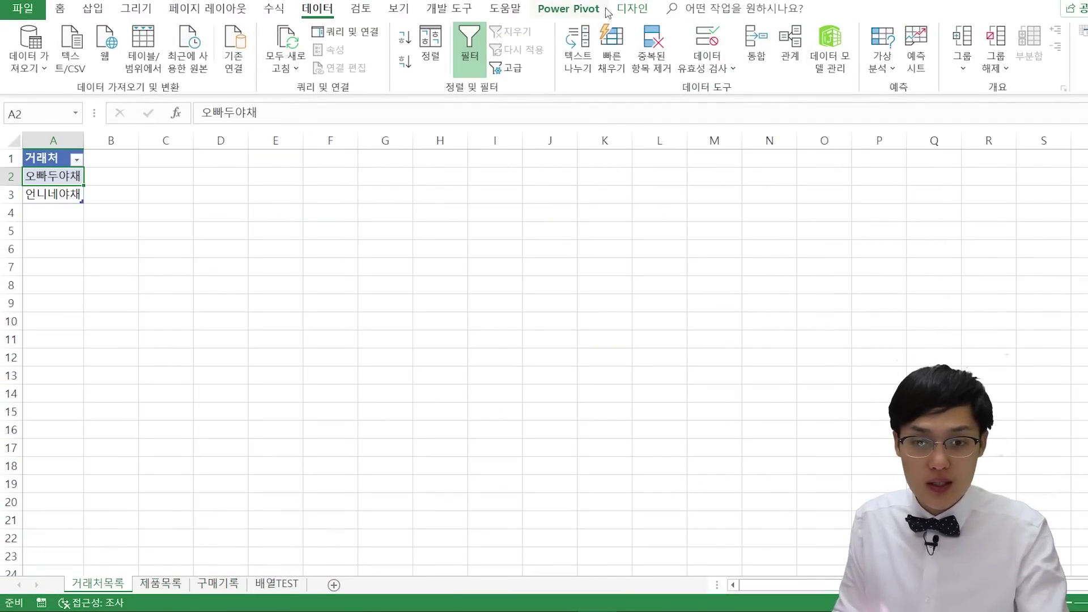
left_click(649, 9)
left_click(58, 49)
left_click(58, 49)
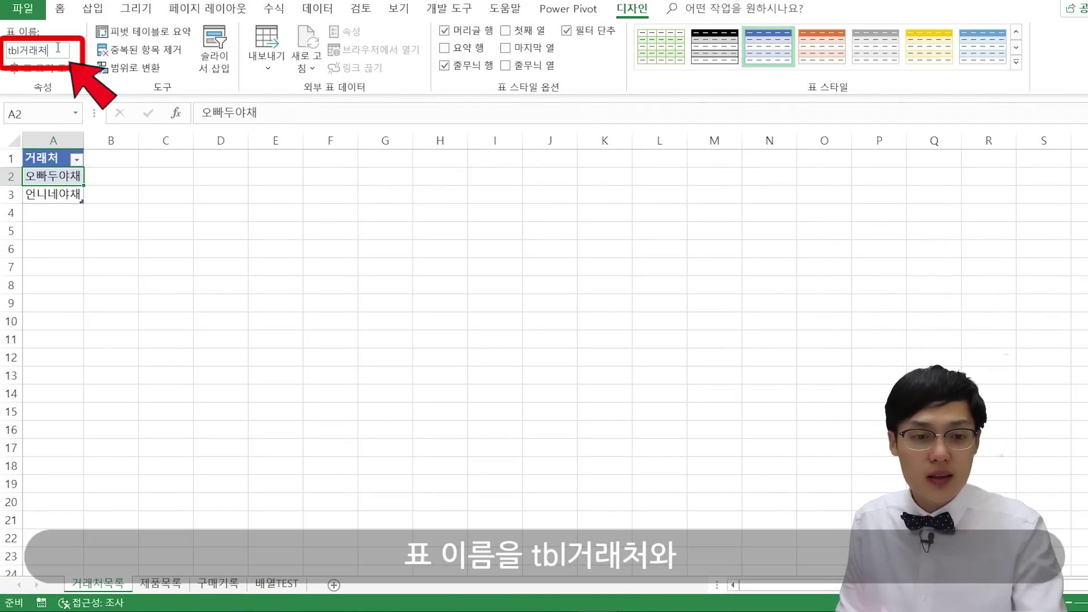
left_click(174, 581)
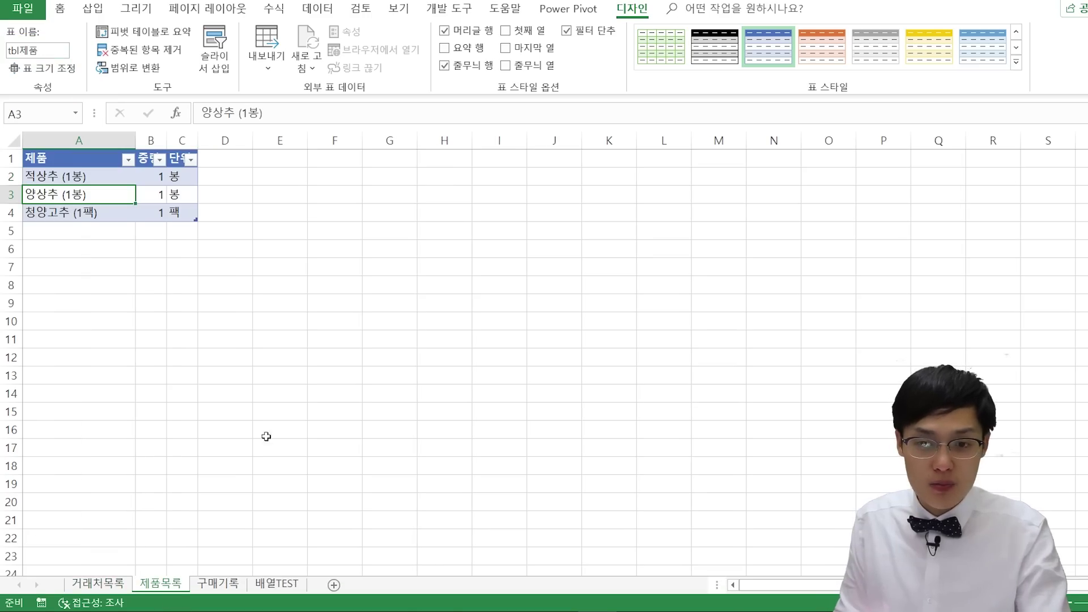
left_click(57, 50)
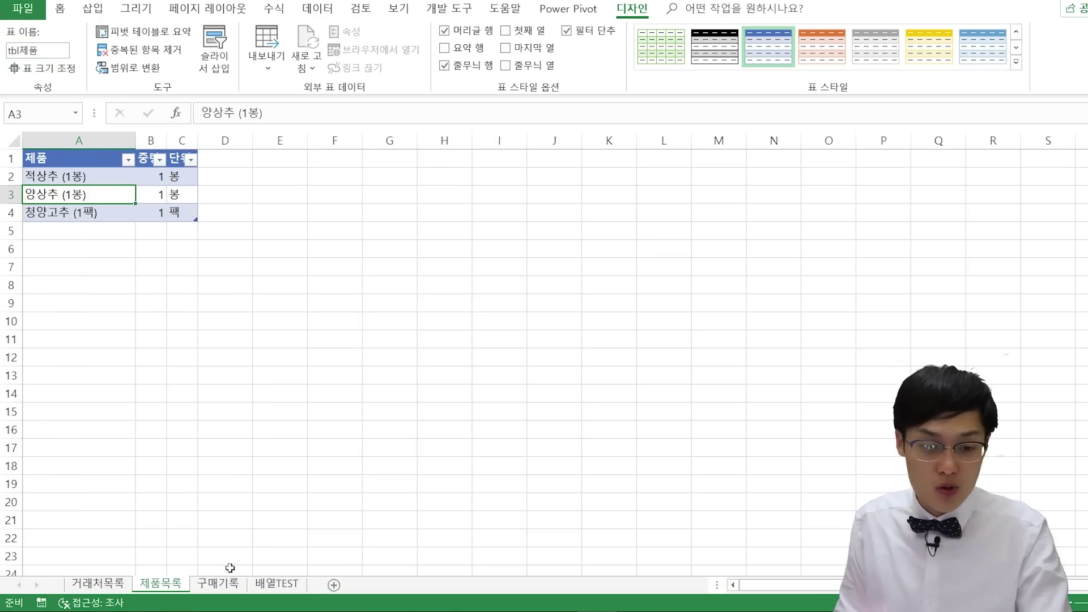
On the 구매기록 sheet, start a new defined name called rng거래처 in the Name Manager.
left_click(215, 584)
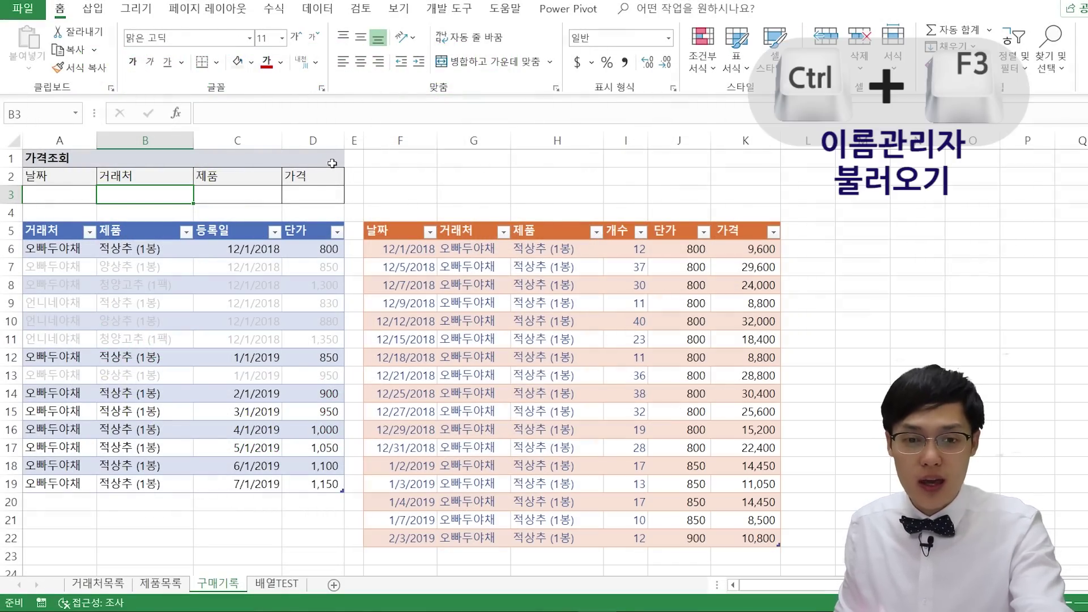
key("ctrl+F3")
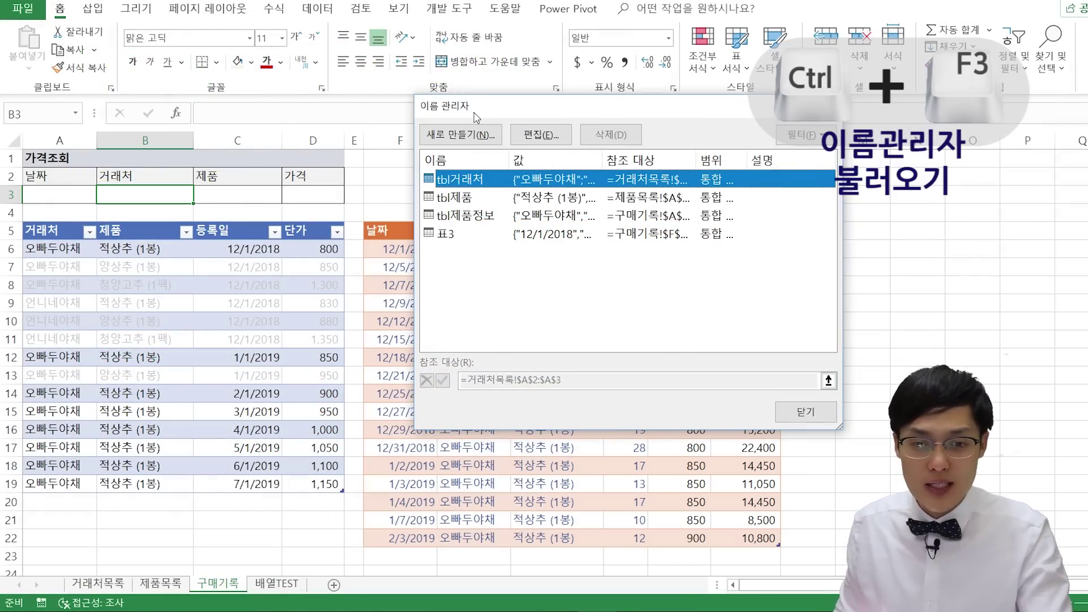
left_click_drag(475, 117, 410, 120)
left_click(403, 138)
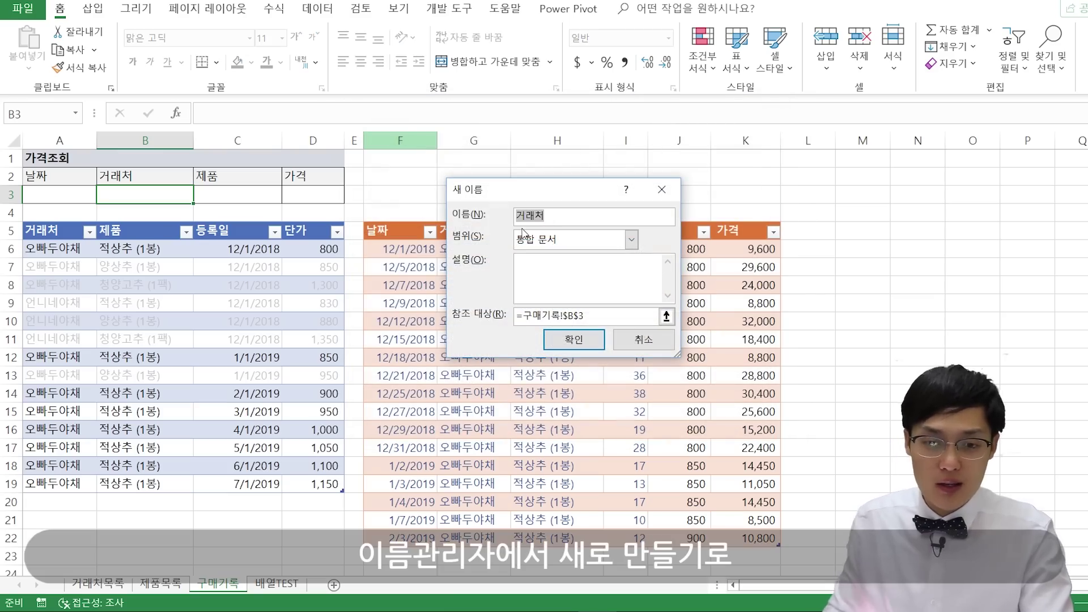
type("rngㄱ")
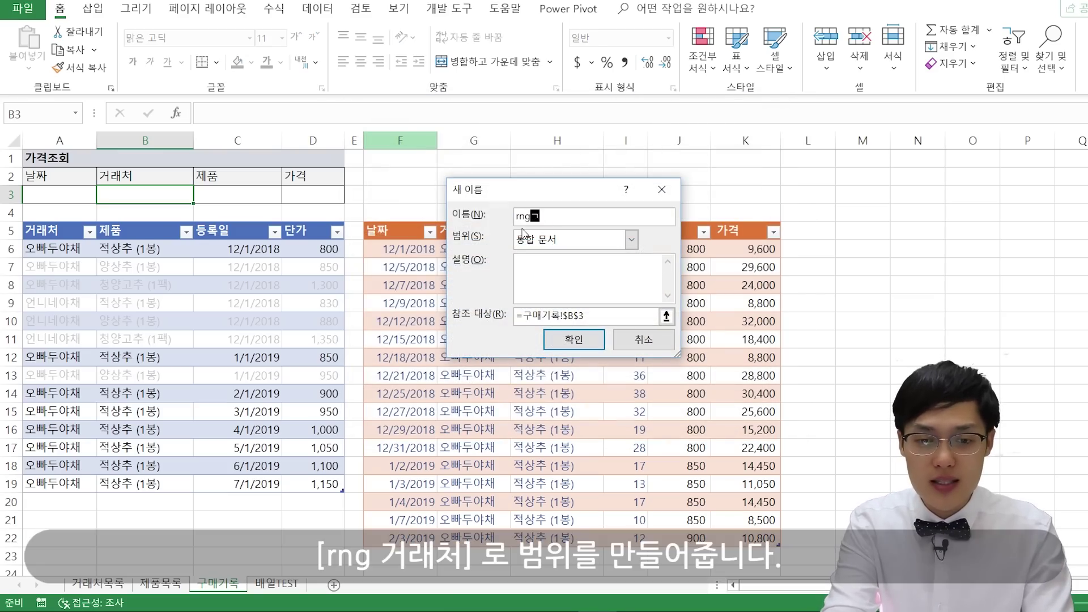
type("래처")
key("Tab")
key("Tab")
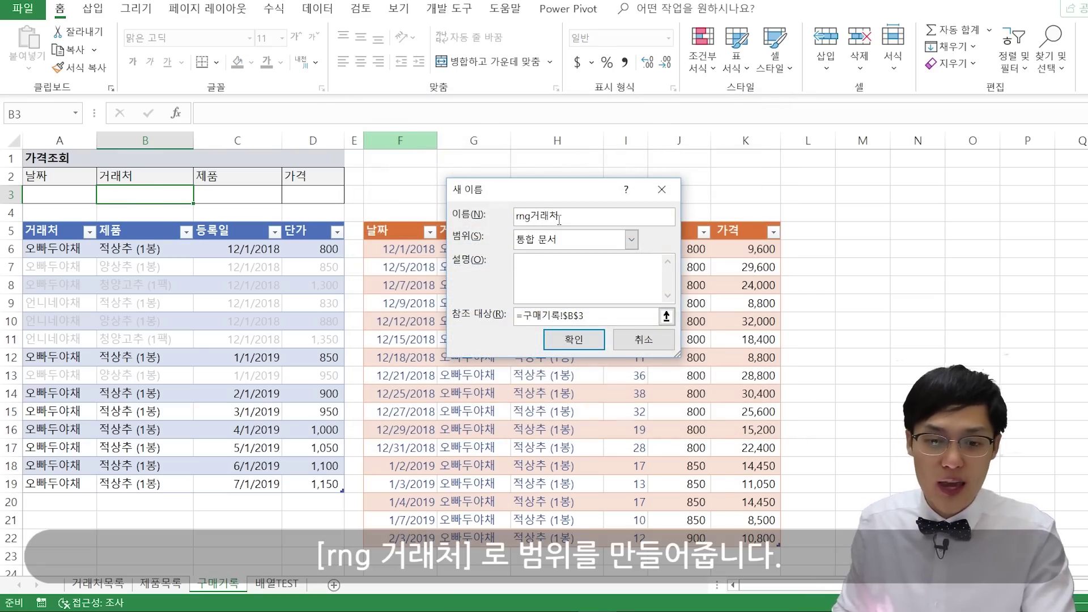
Set the rng거래처 name to refer to =INDIRECT("tbl거래처[거래처]") and save it.
left_click_drag(588, 315, 458, 318)
type("=ㅑ")
key("BackSpace")
type("INDIR")
key("BackSpace")
key("BackSpace")
type("IRECT(\"")
key("Caps_Lock")
type("t")
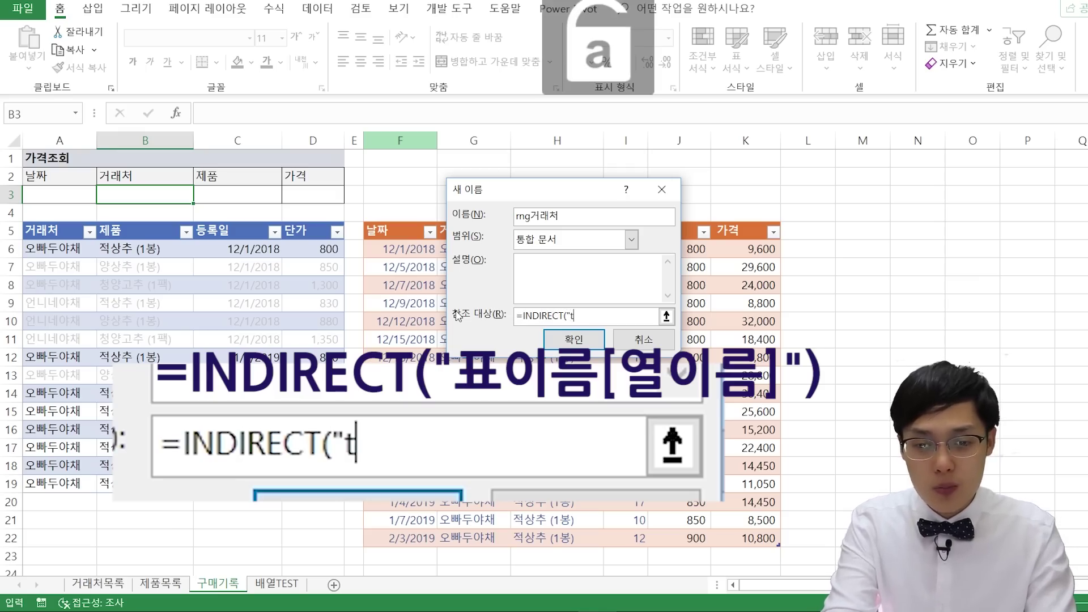
type("bl")
key("Hangul")
type("거래처")
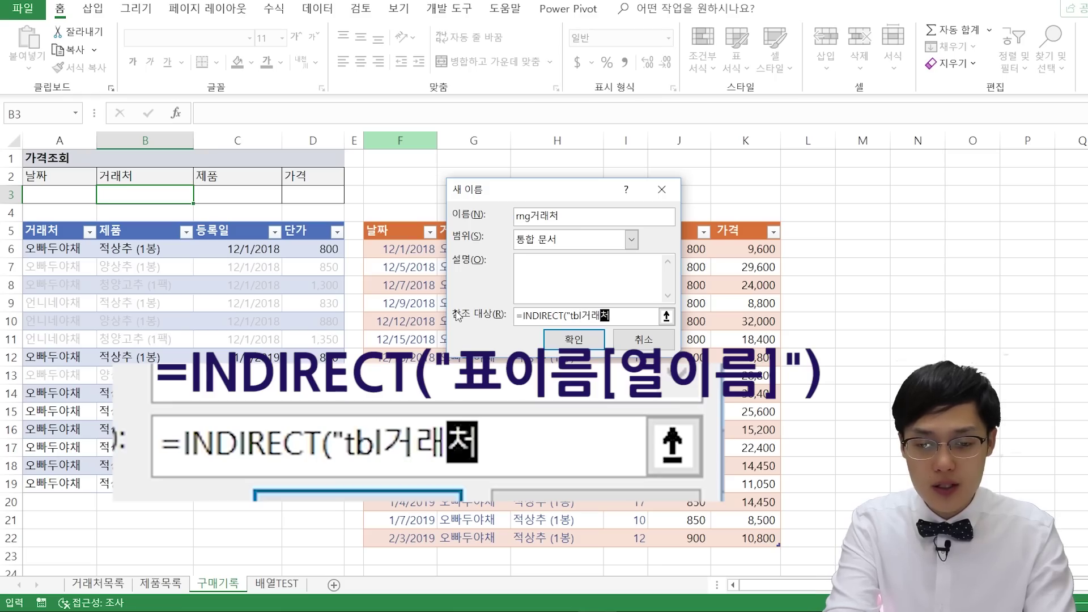
type("[거래처]")
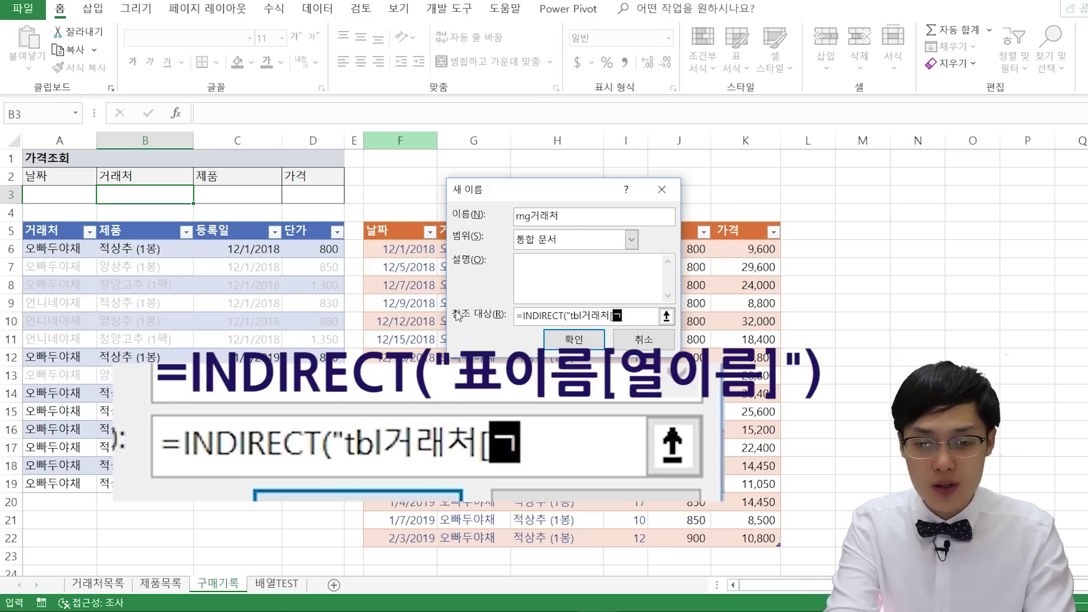
type("\"")
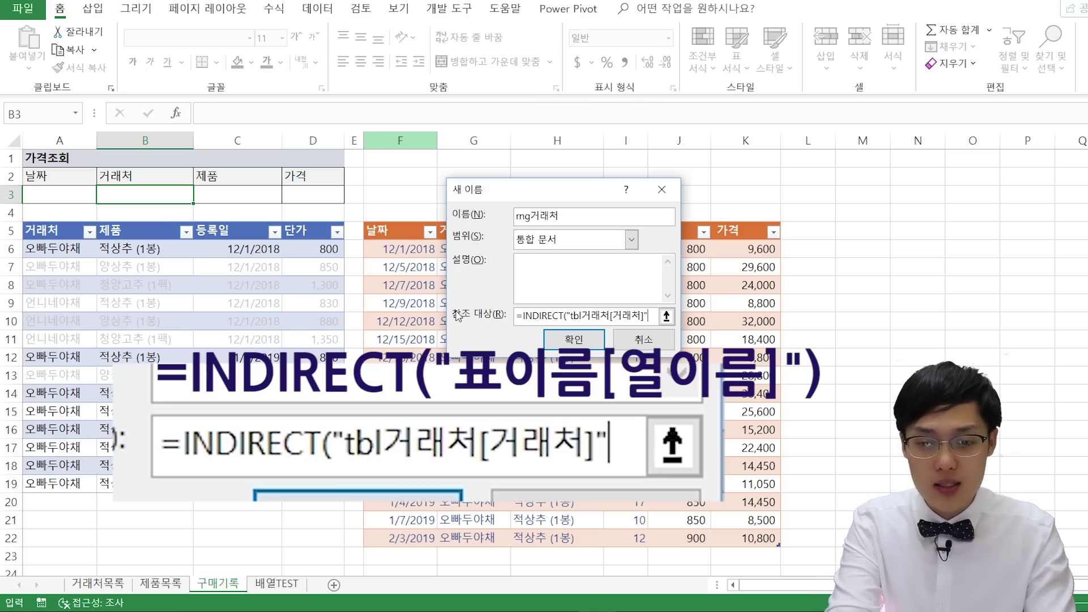
type(")")
key("Return")
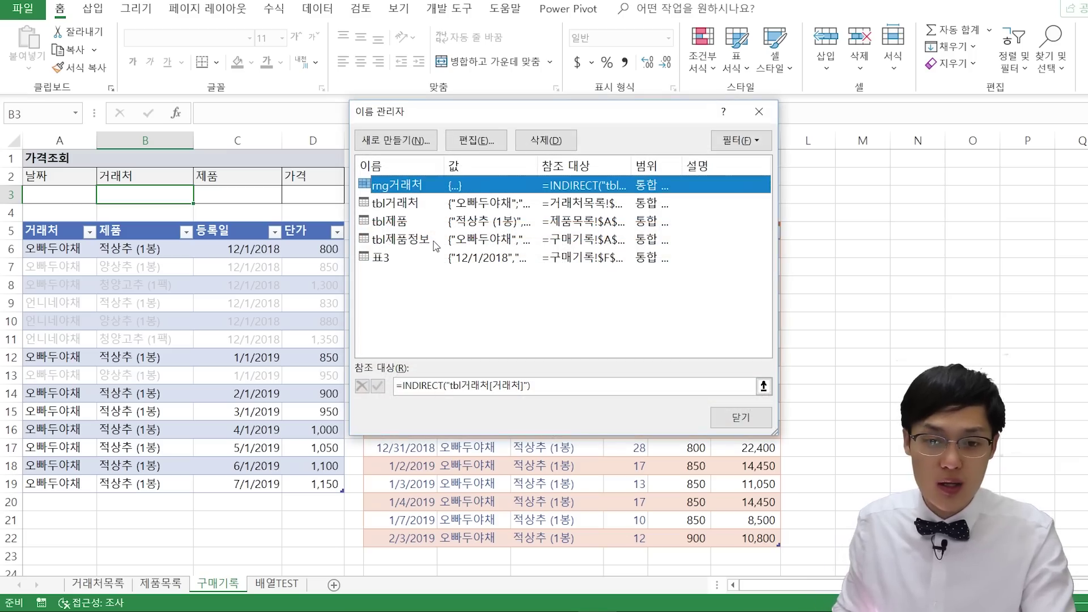
left_click(759, 424)
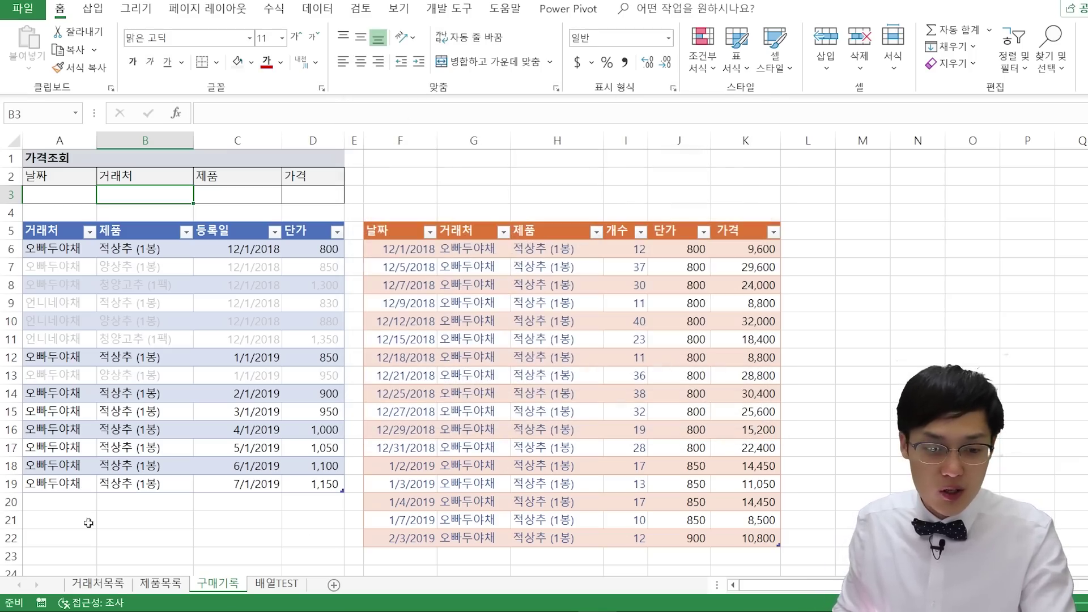
On the 거래처목록 sheet, check which cells the defined name rng거래처 refers to.
left_click(97, 584)
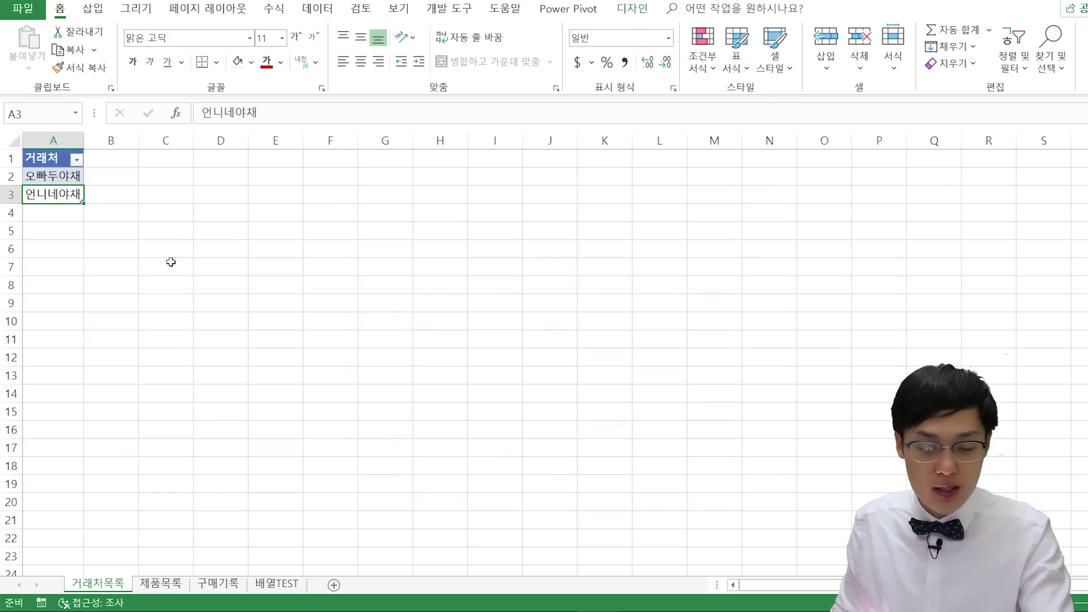
left_click(183, 246)
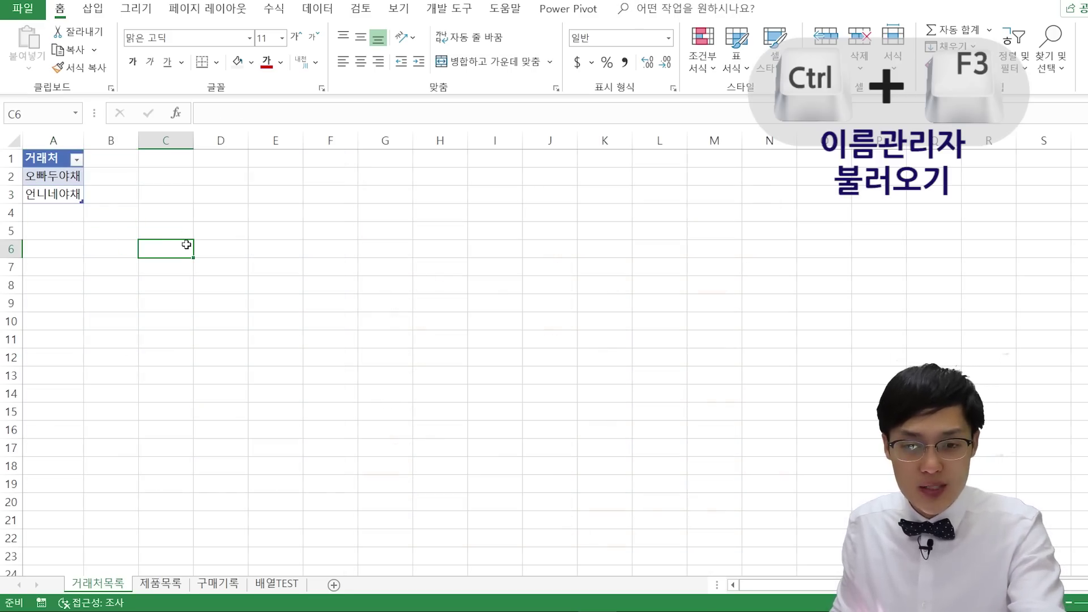
key("ctrl+F3")
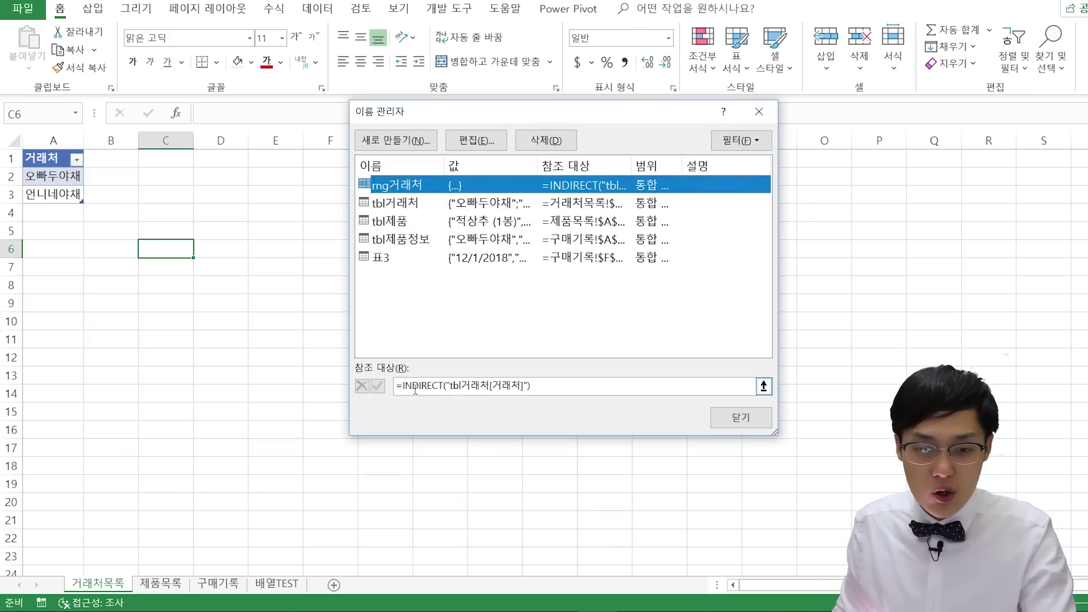
left_click(430, 387)
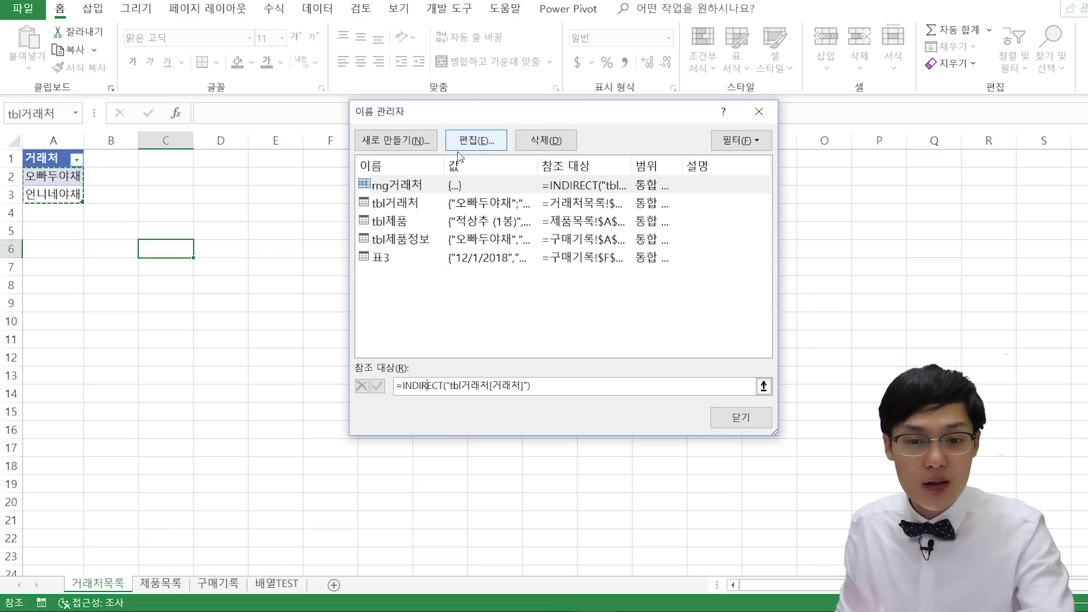
Start another workbook-level defined name called rng제품 in the Name Manager.
left_click(397, 142)
type("ㄱ")
key("BackSpace")
key("BackSpace")
key("Hangul")
type("rng제품")
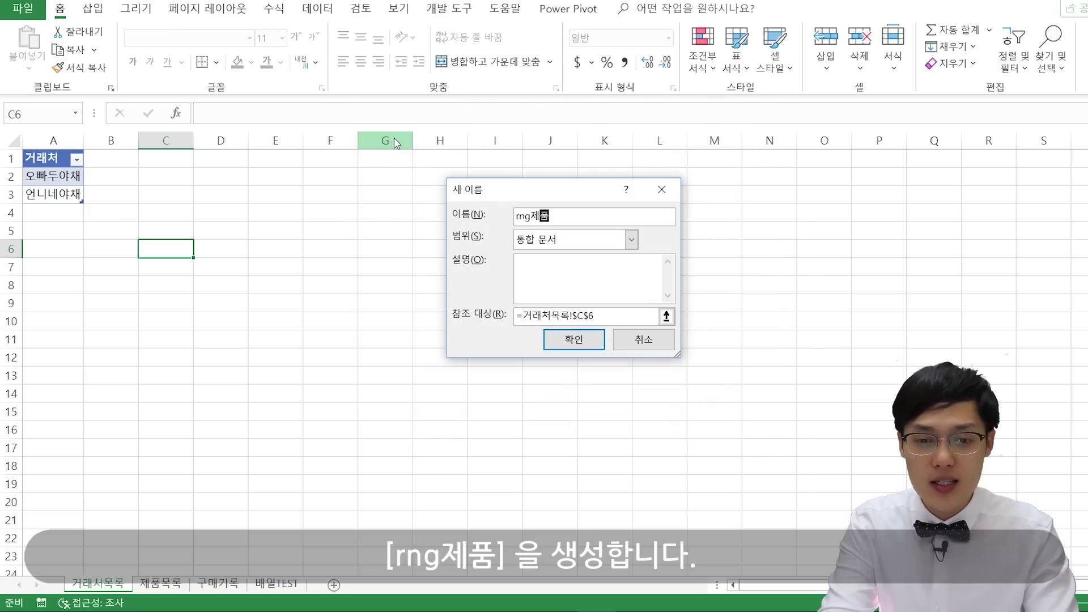
Make rng제품 refer to =INDIRECT("tbl제품[제품]") and save the name.
key("Tab")
key("Tab")
key("Tab")
type("=i")
key("BackSpace")
key("Caps_Lock")
type("DIN")
key("BackSpace")
key("BackSpace")
key("BackSpace")
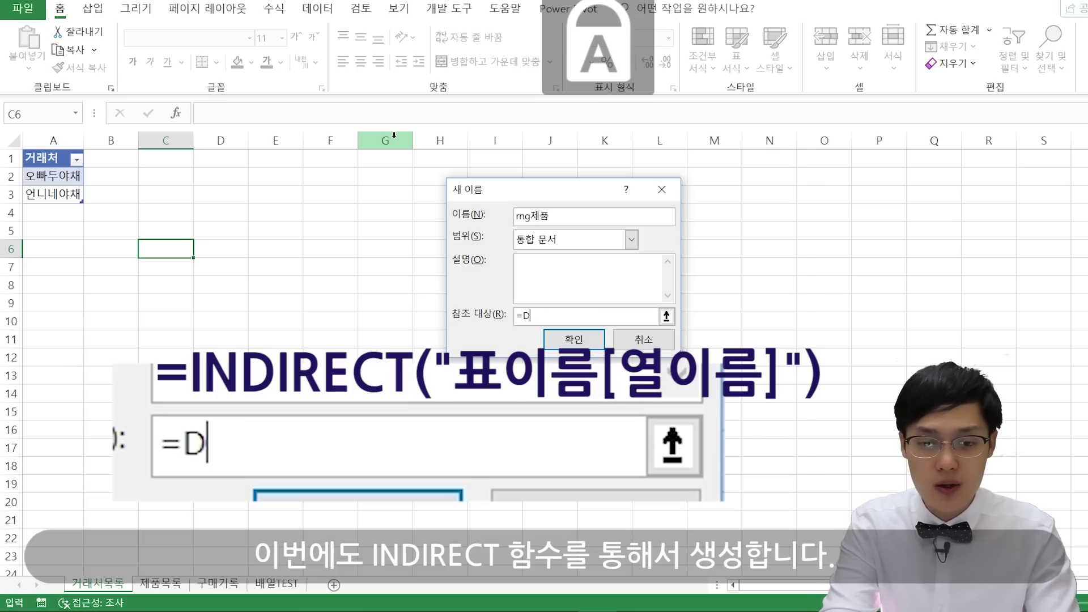
type("INDIRECT(")
key("Caps_Lock")
type("\"")
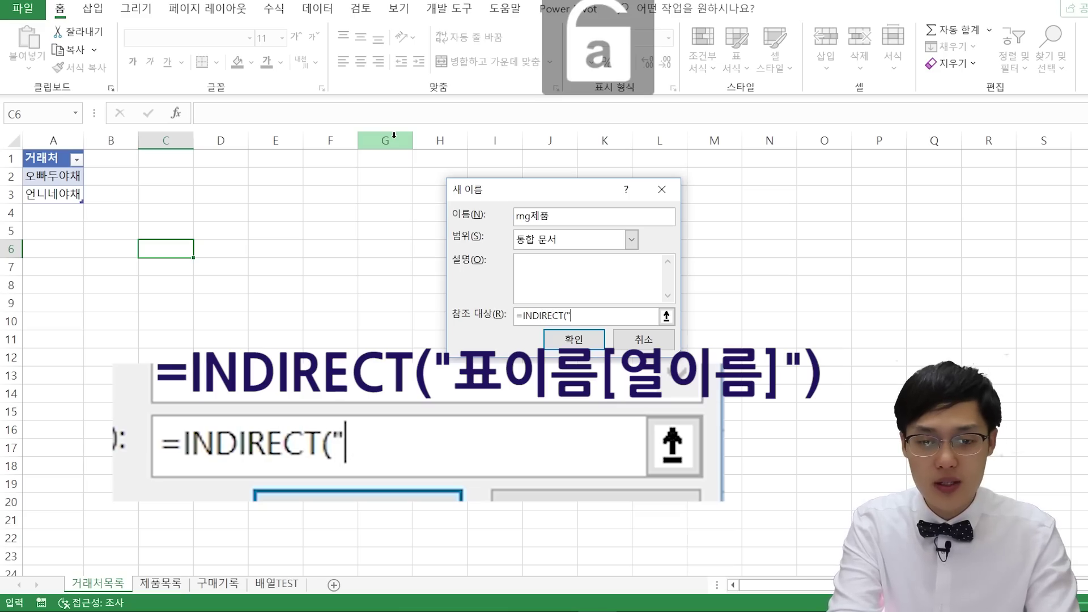
type("tbl제품")
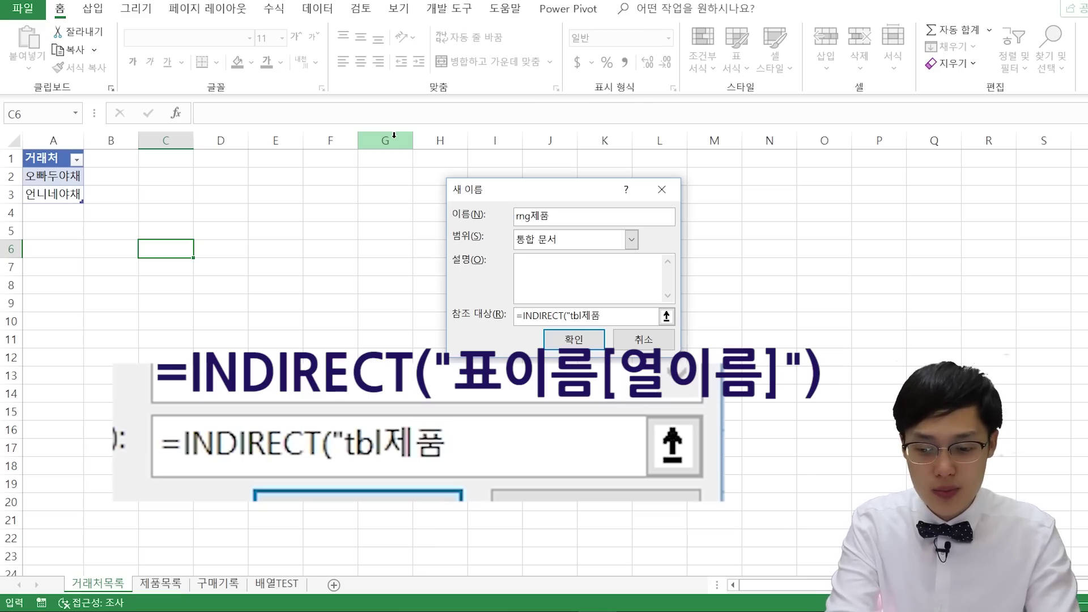
type("[ㅈ제품]\")")
key("Return")
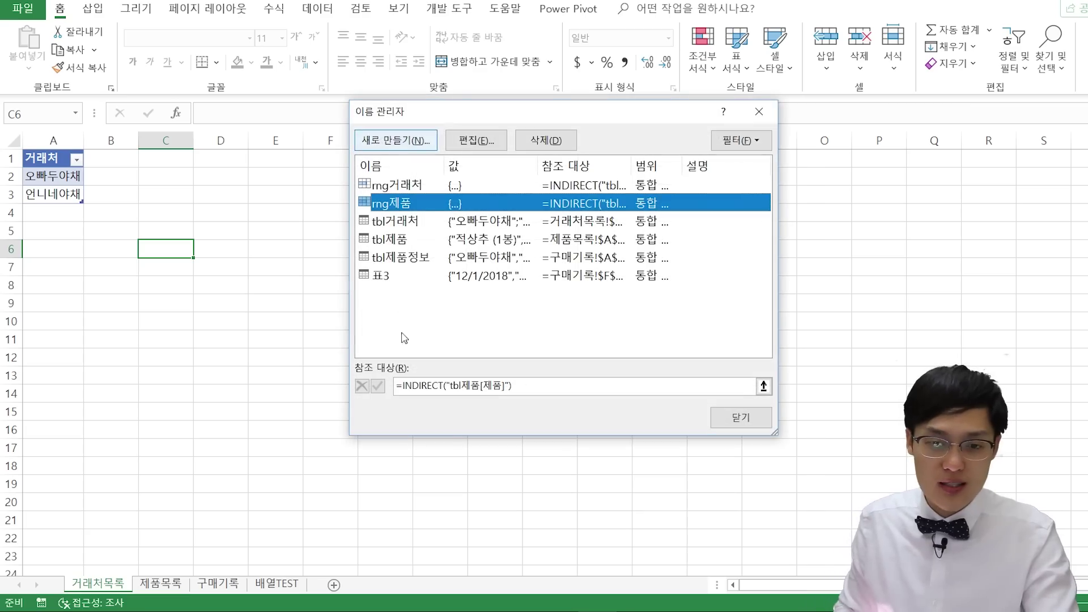
key("Escape")
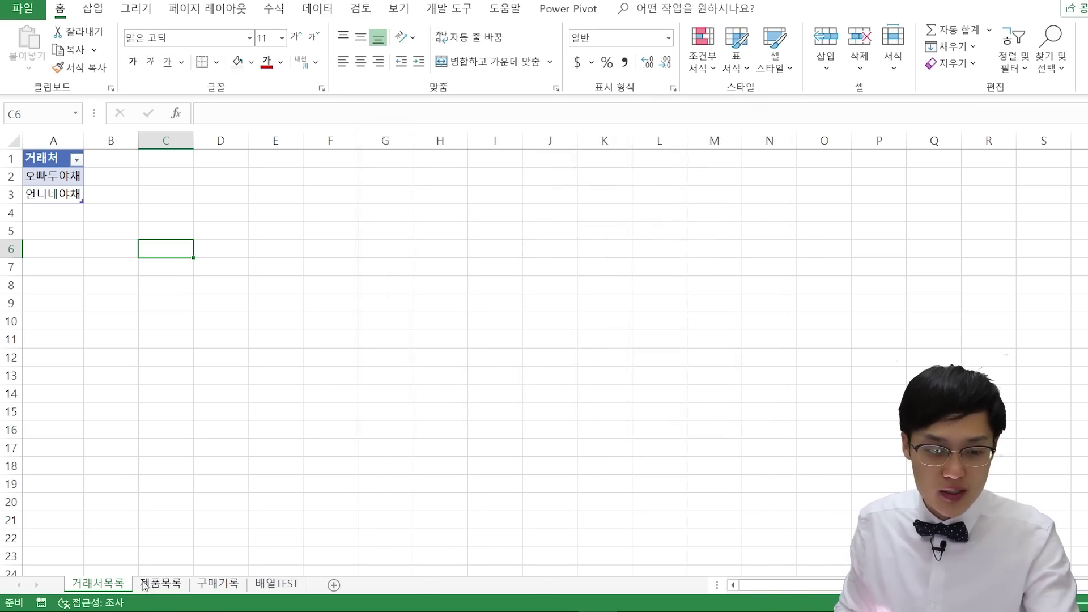
On the 제품목록 sheet, check the table's name and the extent of its 제품 column.
left_click(160, 583)
left_click(632, 9)
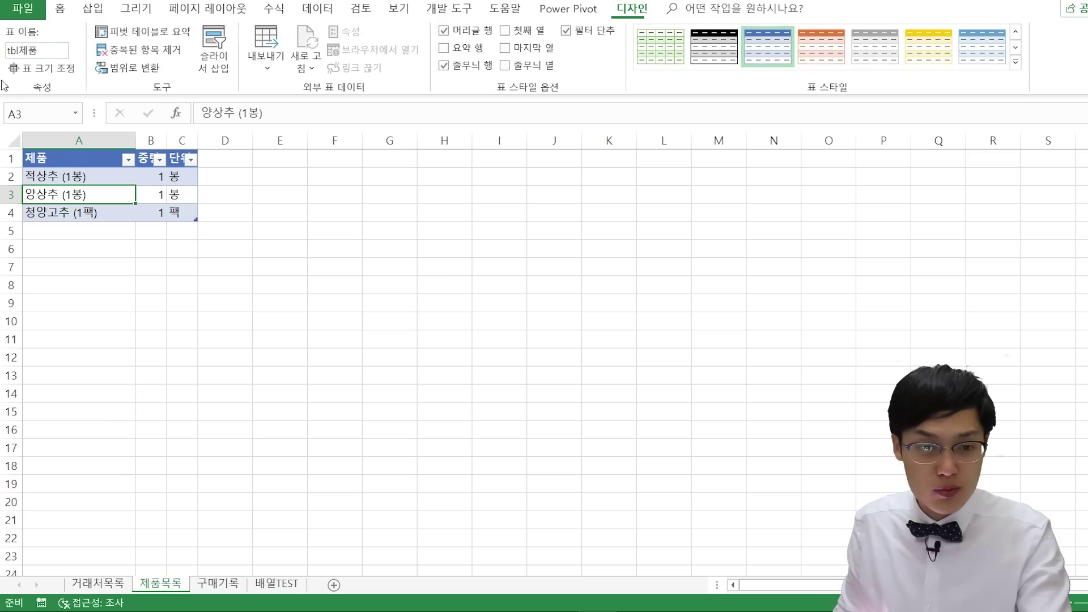
left_click_drag(84, 163, 78, 209)
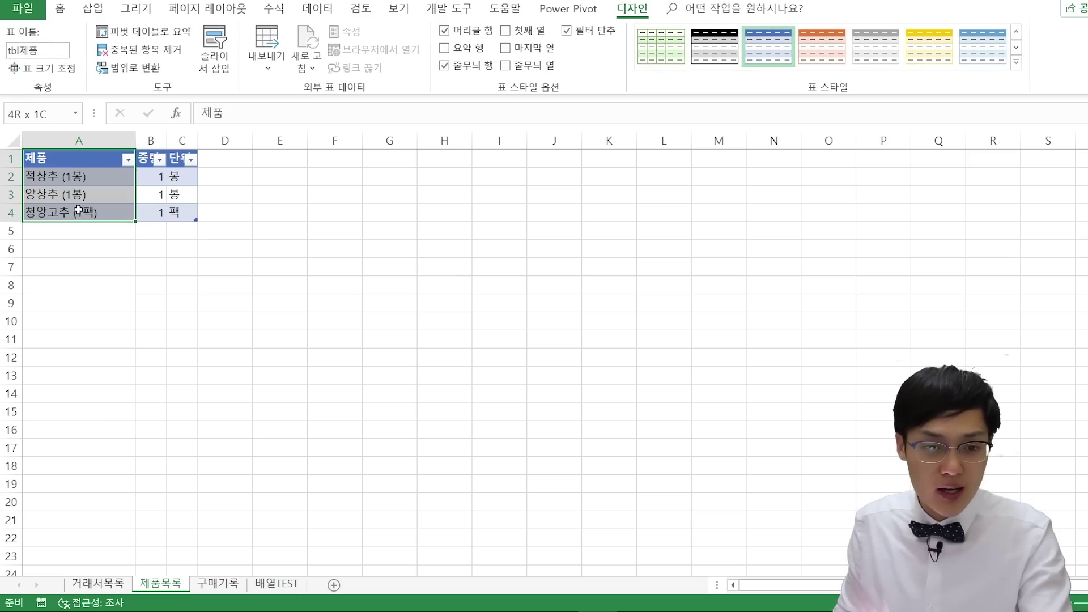
left_click(85, 194)
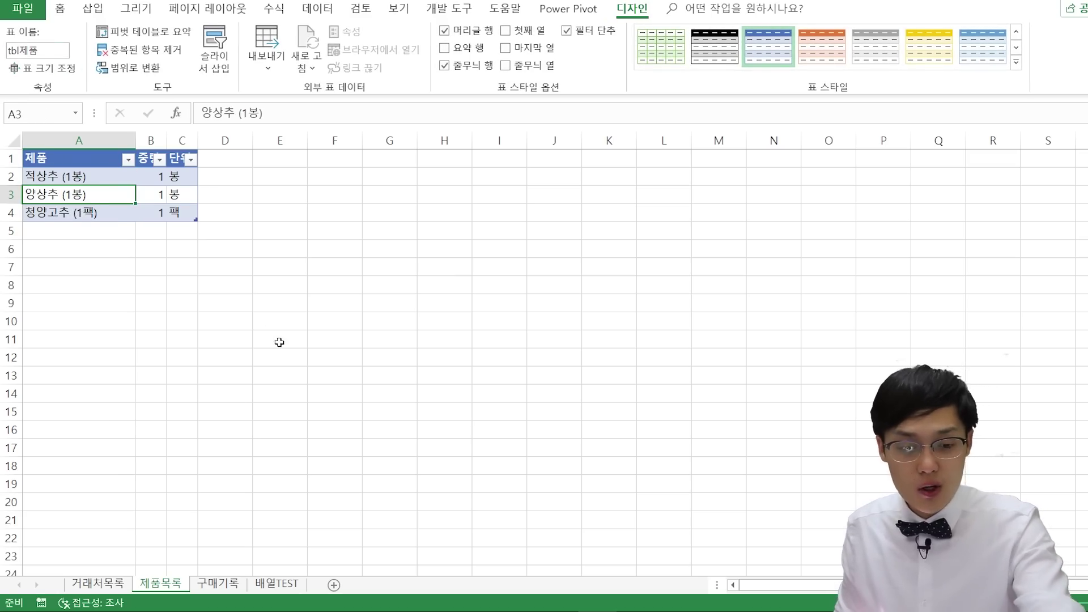
Check which cells of the product table the defined name rng제품 refers to.
key("ctrl+F3")
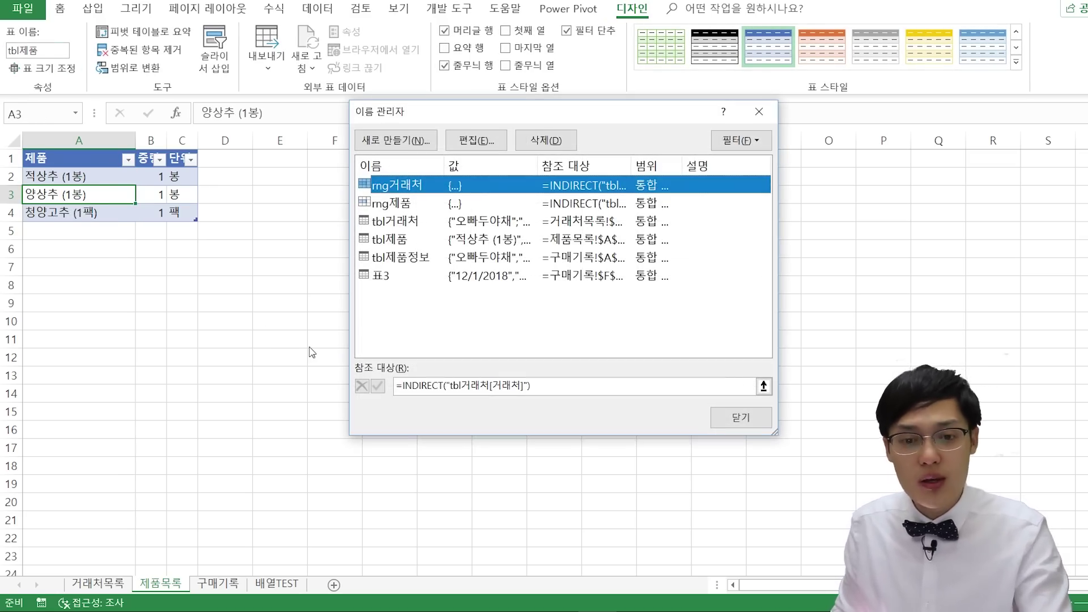
left_click(441, 204)
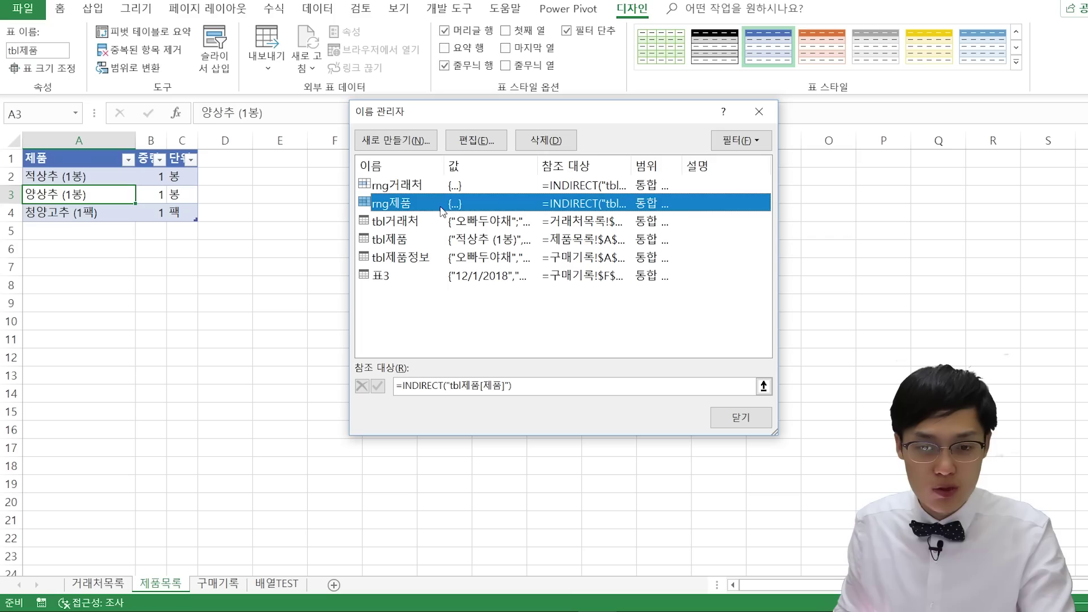
left_click(518, 392)
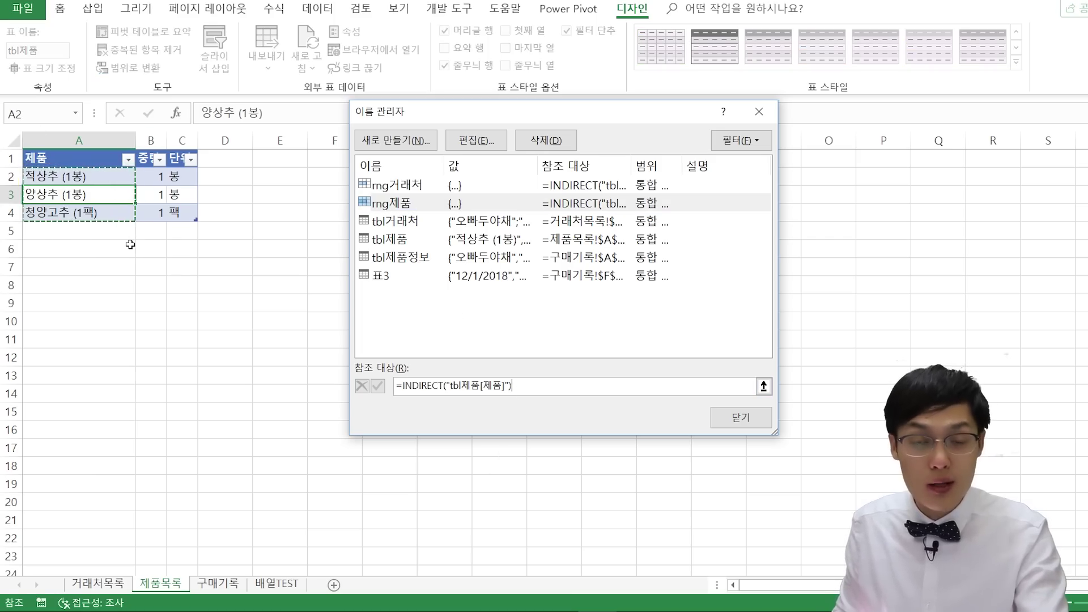
key("Escape")
key("Escape")
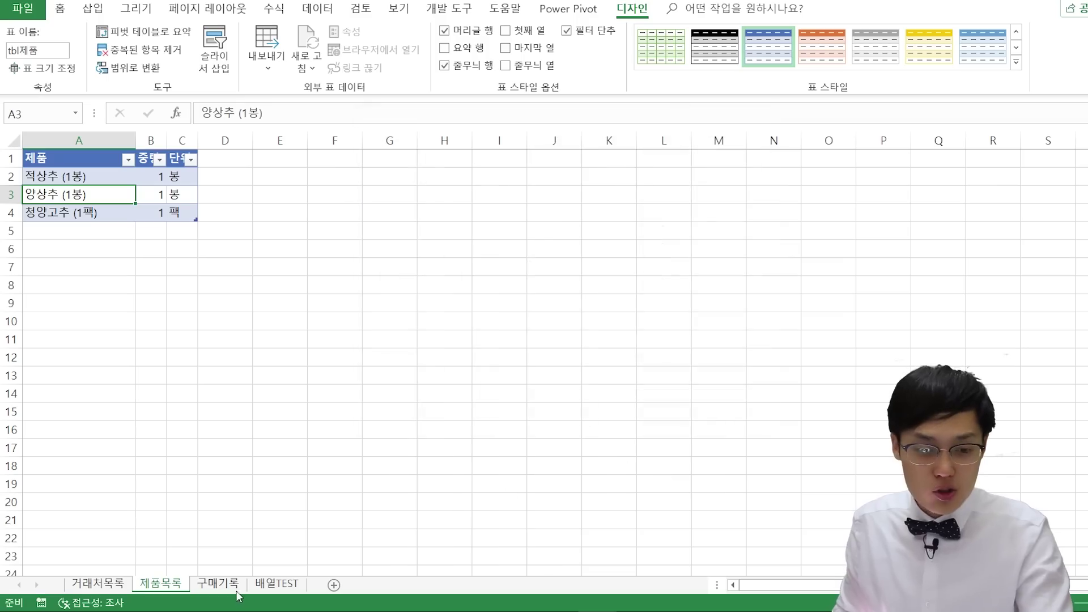
On the 구매기록 sheet, add list data validation sourced from rng거래처 to supplier cell B3 and check its drop-down choices.
left_click(217, 583)
left_click(161, 189)
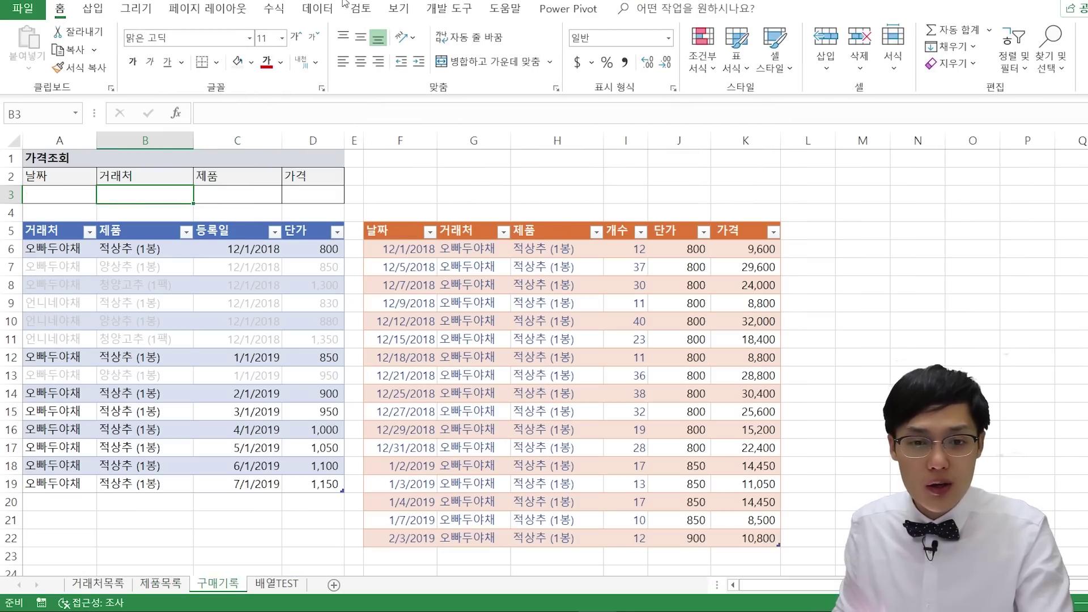
left_click(318, 8)
left_click(706, 67)
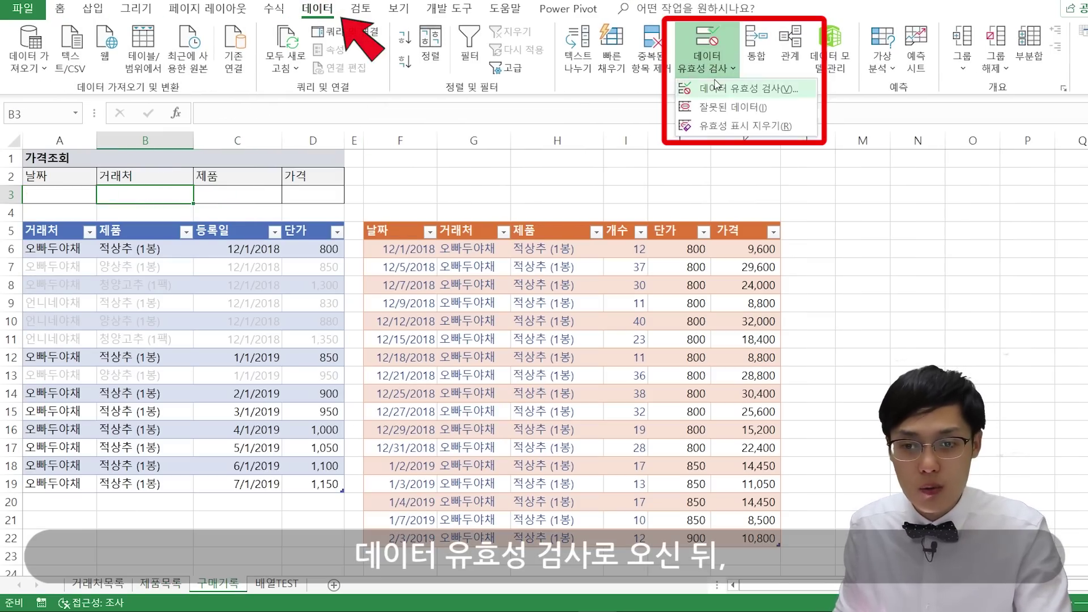
left_click(717, 88)
left_click(513, 222)
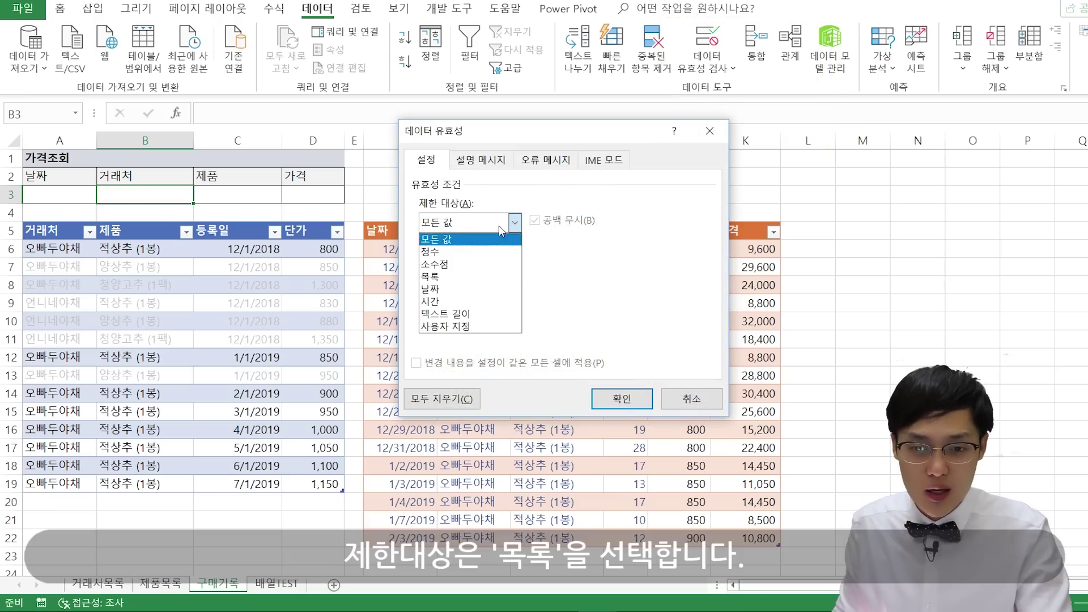
left_click(429, 277)
left_click(452, 298)
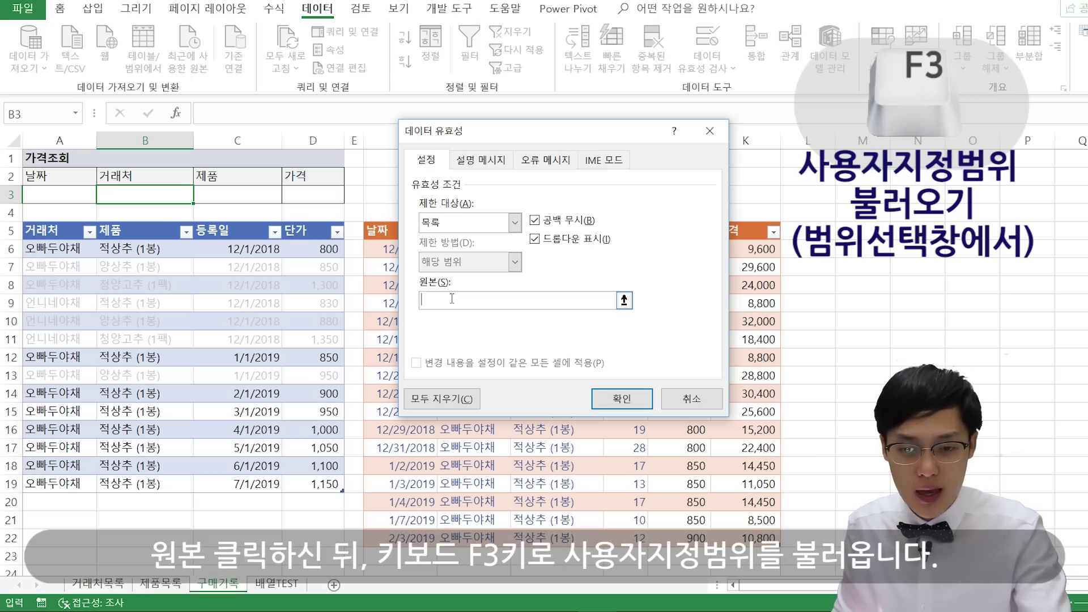
key("F3")
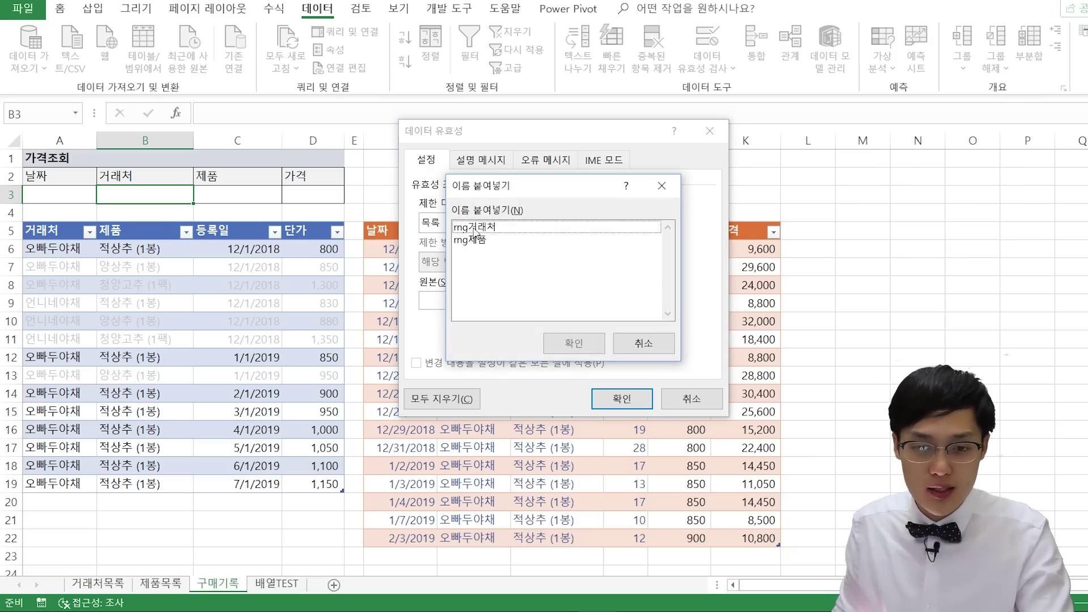
left_click_drag(486, 194, 527, 152)
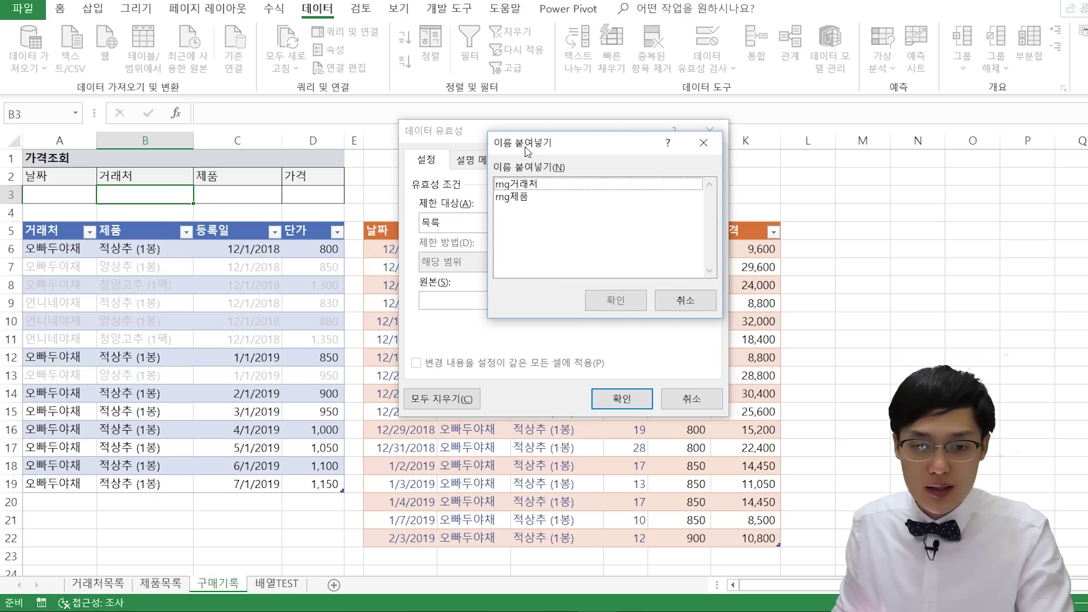
left_click(530, 189)
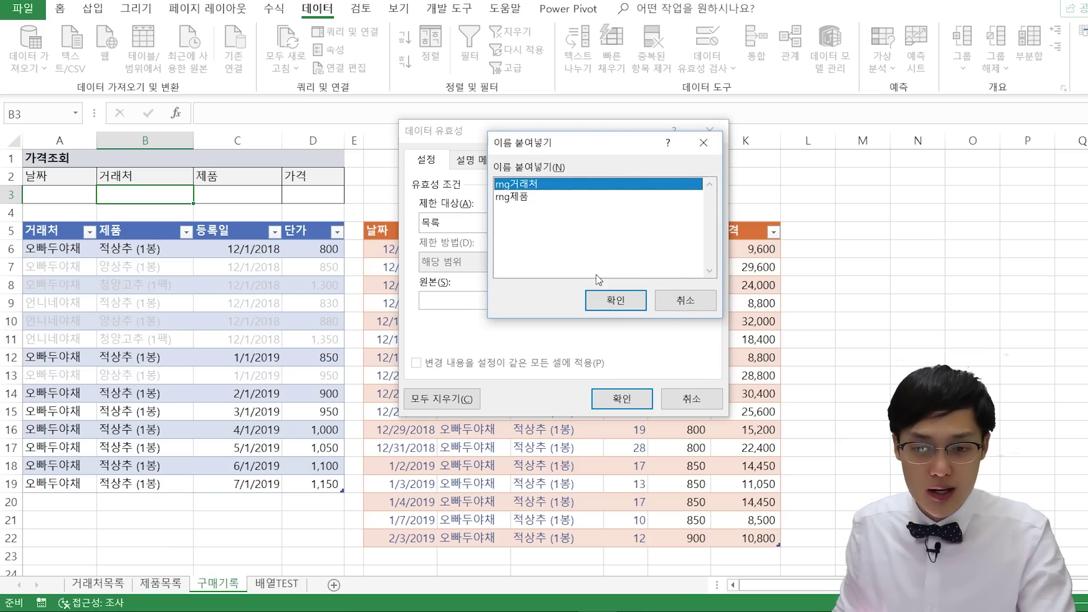
left_click(615, 300)
left_click(622, 399)
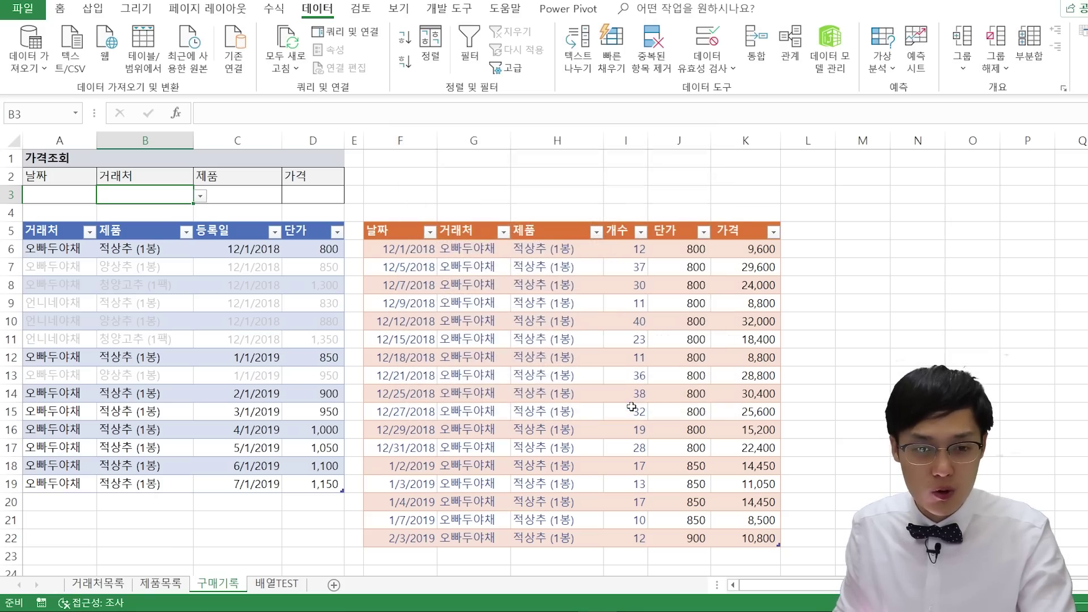
left_click(200, 196)
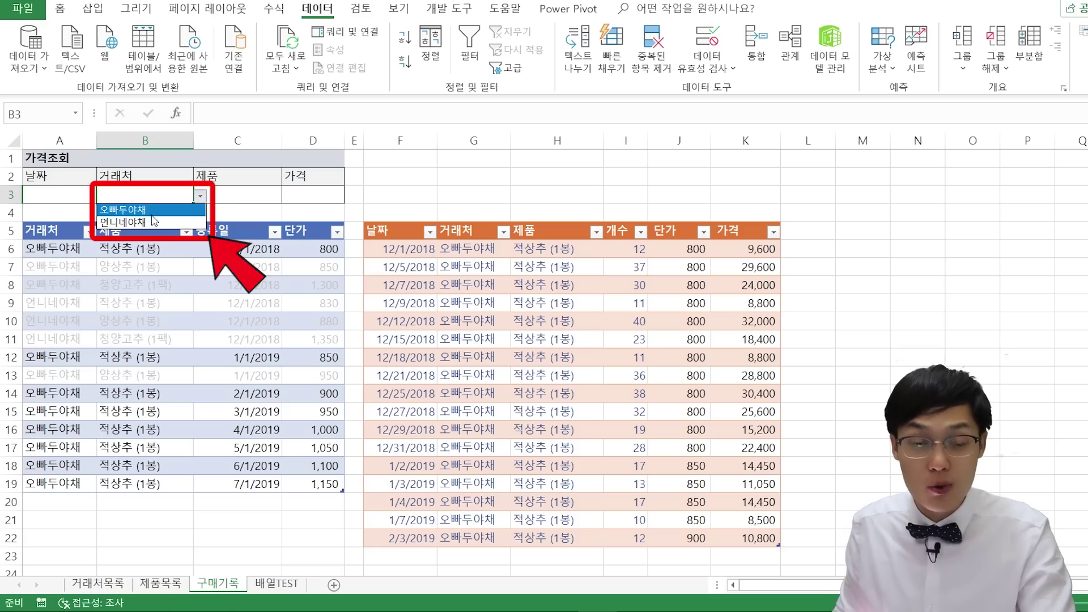
Add list data validation to product cell C3 of the 가격조회 table, using rng제품 as the source.
left_click(253, 197)
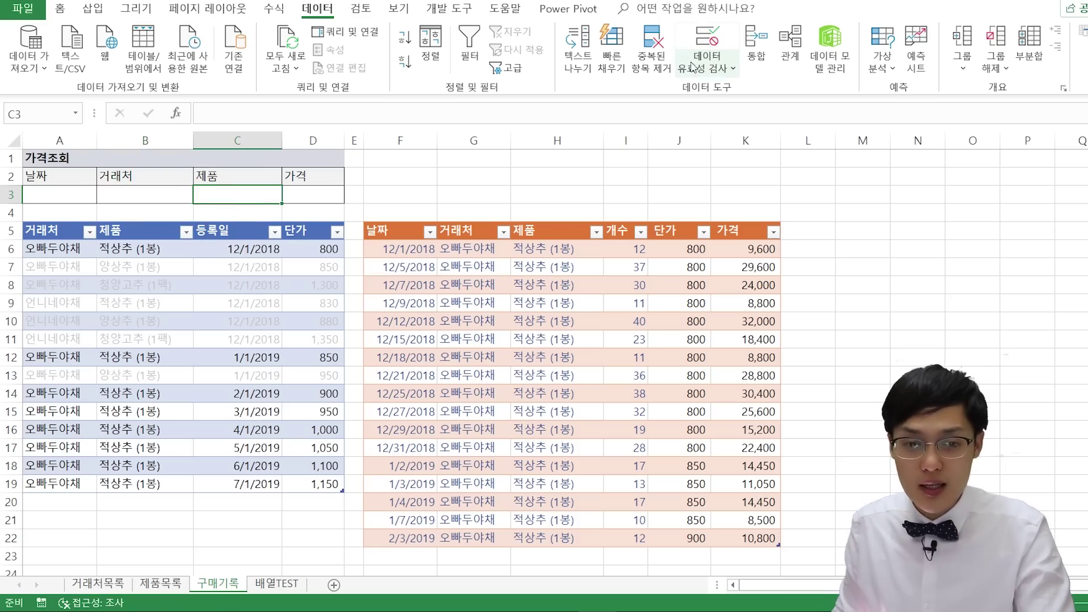
left_click(719, 69)
left_click(722, 87)
left_click(459, 223)
left_click(453, 276)
left_click(453, 295)
key("F3")
left_click(492, 240)
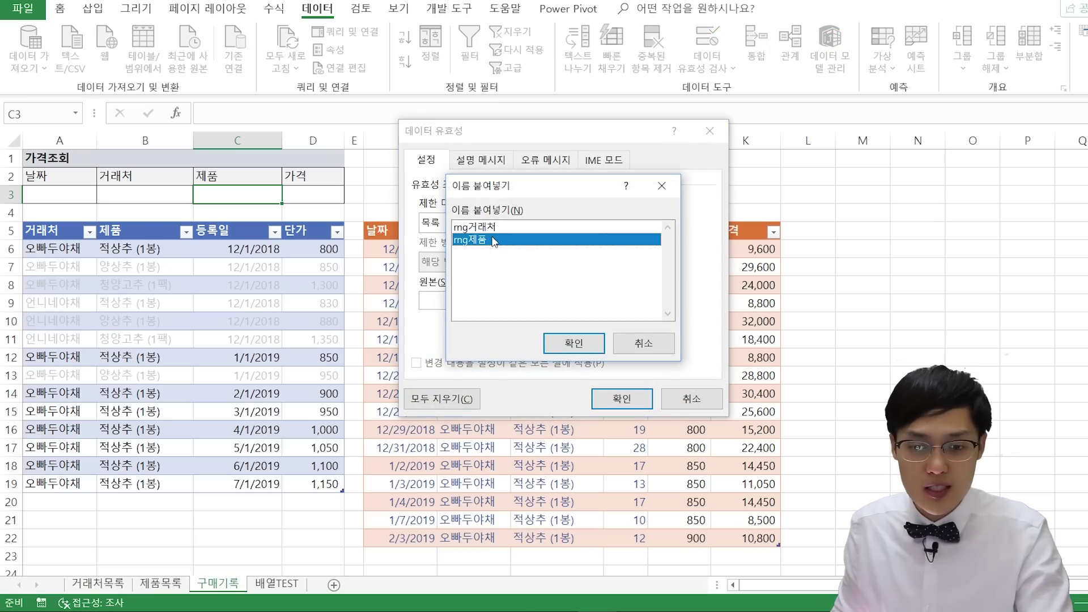
left_click(574, 343)
left_click(622, 399)
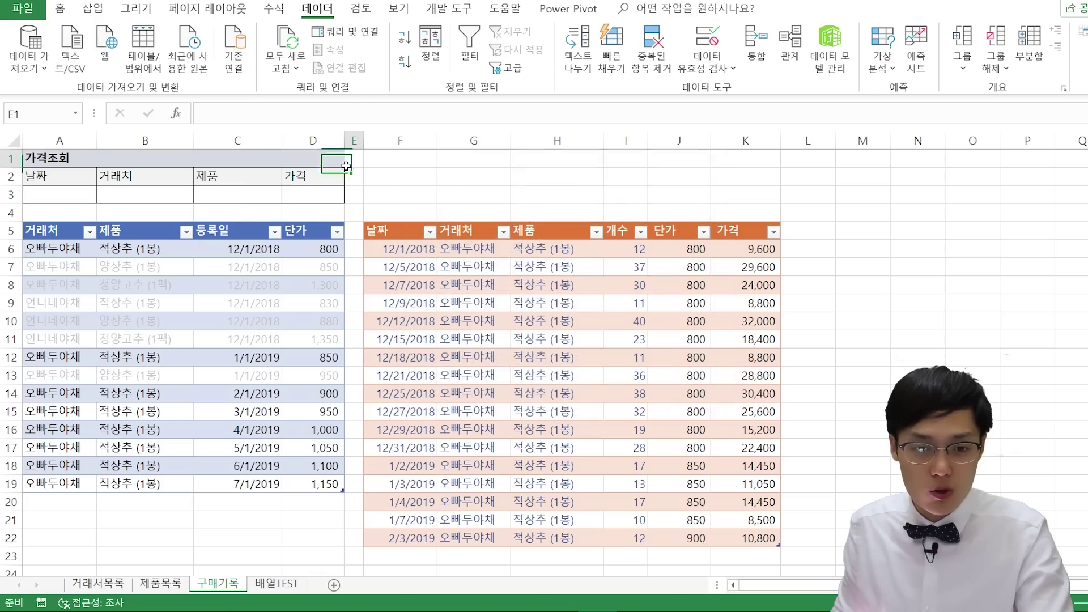
In the 가격조회 table, choose supplier 오빠두야채 and product 적상추 (1봉), and enter the date 1/1/2018.
left_click(142, 194)
left_click(200, 197)
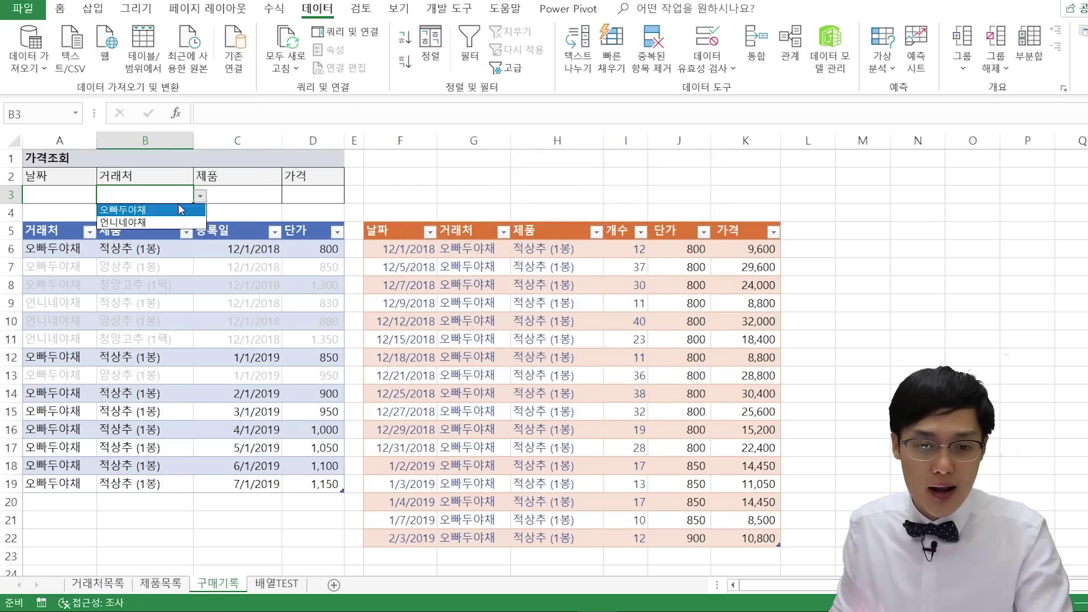
left_click(170, 210)
left_click(243, 198)
left_click(259, 220)
left_click(287, 196)
left_click(219, 209)
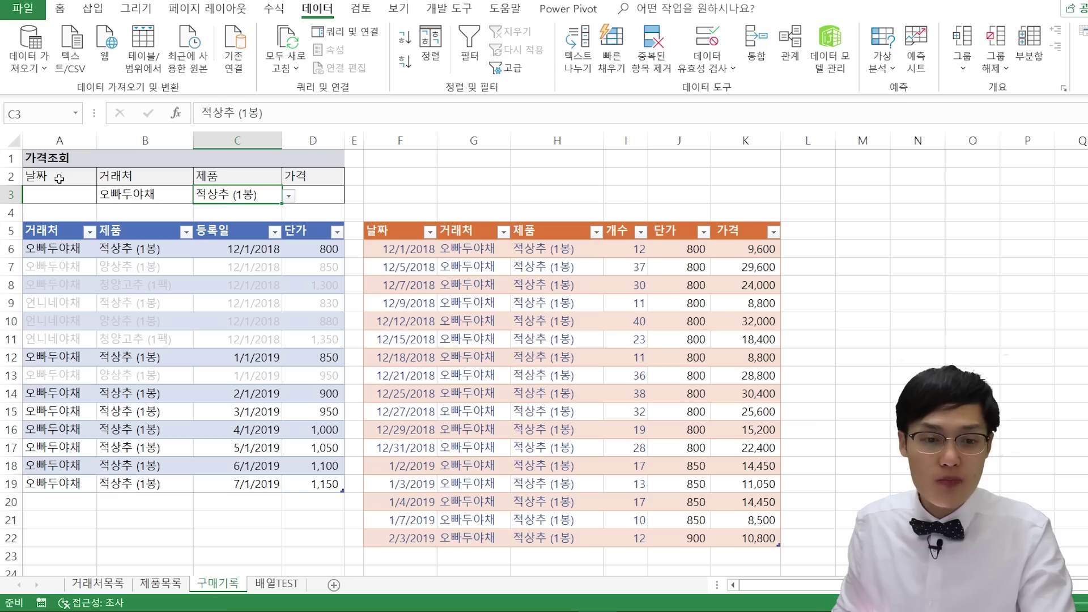
left_click(56, 194)
type("2018/1")
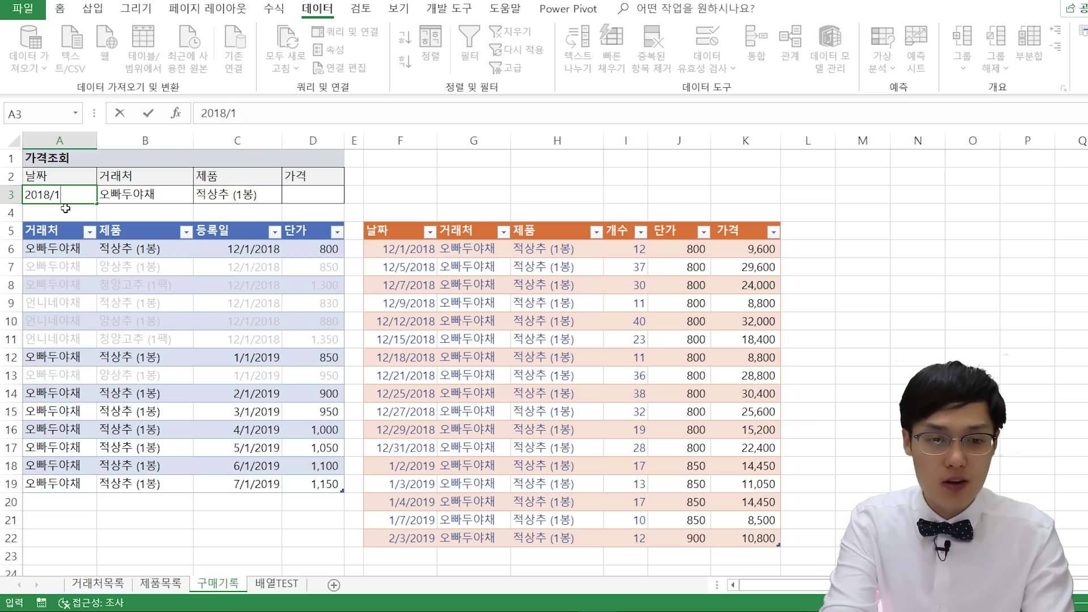
In price cell D3, start a LOOKUP formula with lookup value 2 and 1 divided by the supplier condition tbl제품정보[거래처]=B3.
left_click(286, 194)
type("=LO")
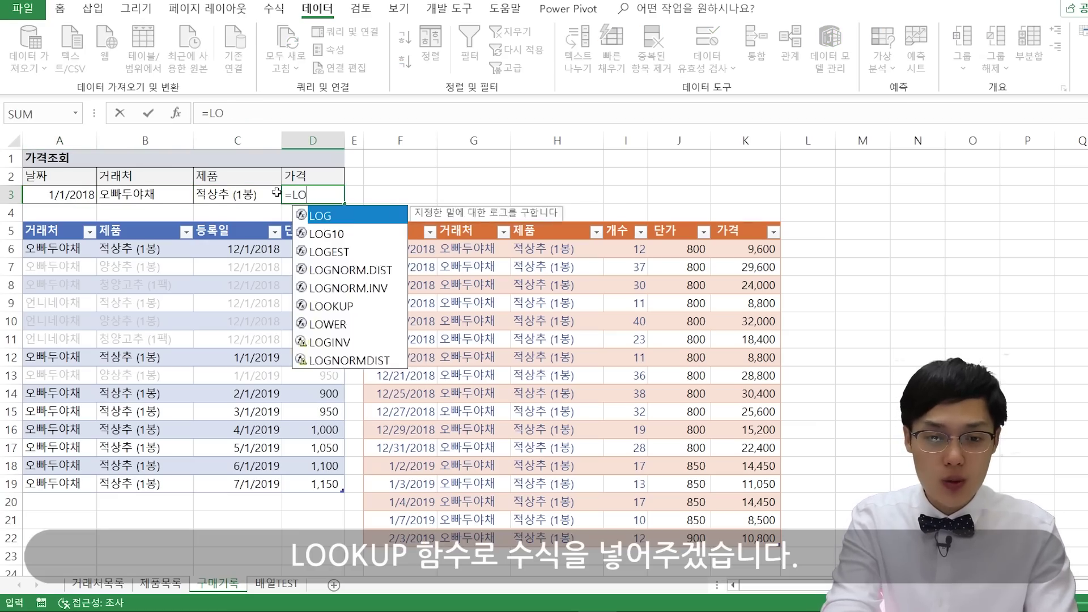
type("OKUP(")
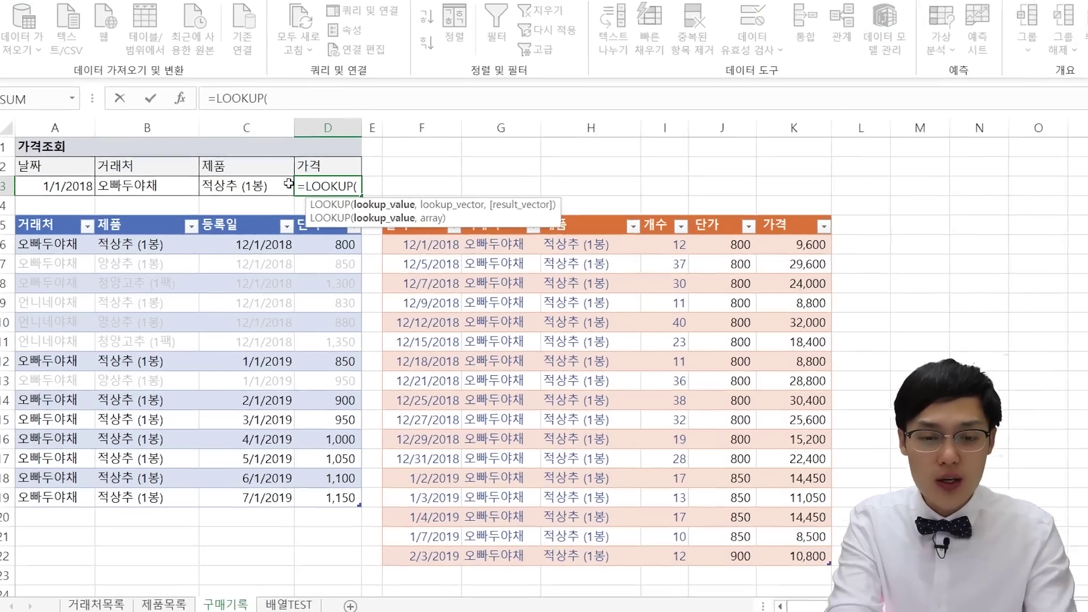
type("2")
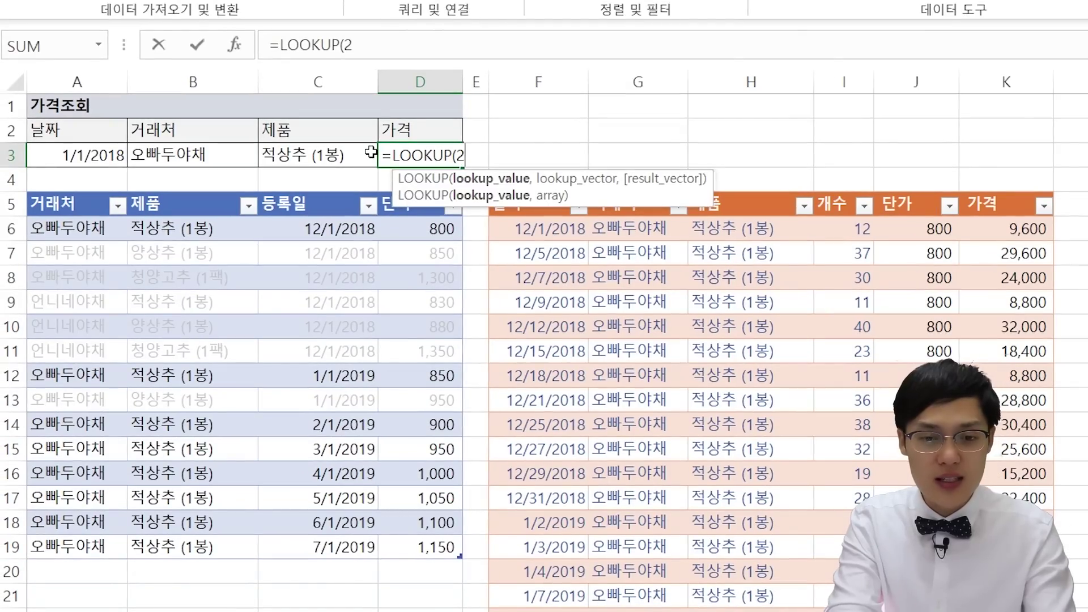
type(",")
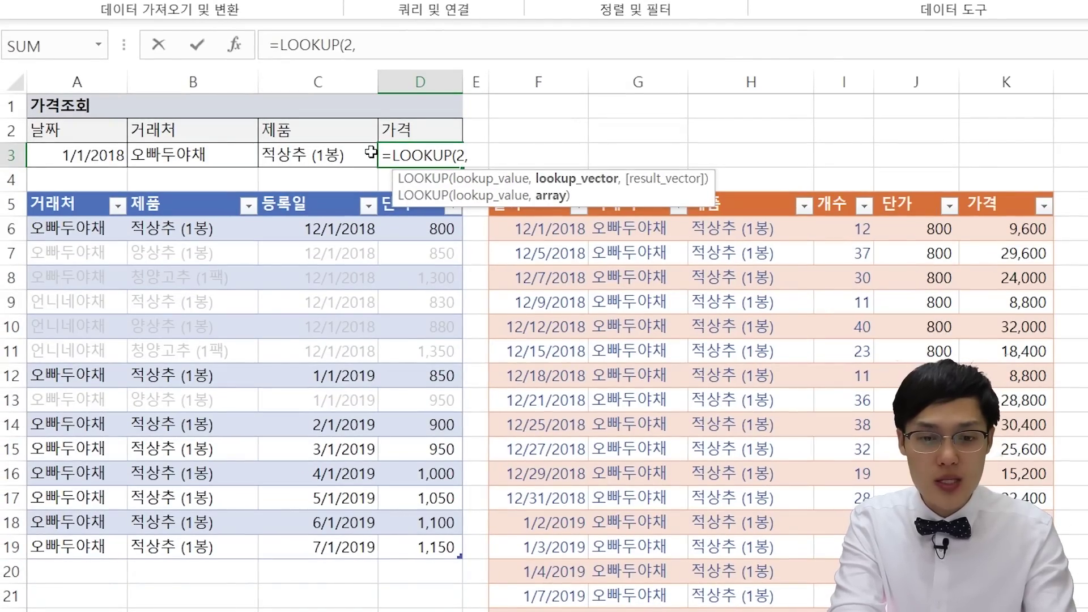
type("1/")
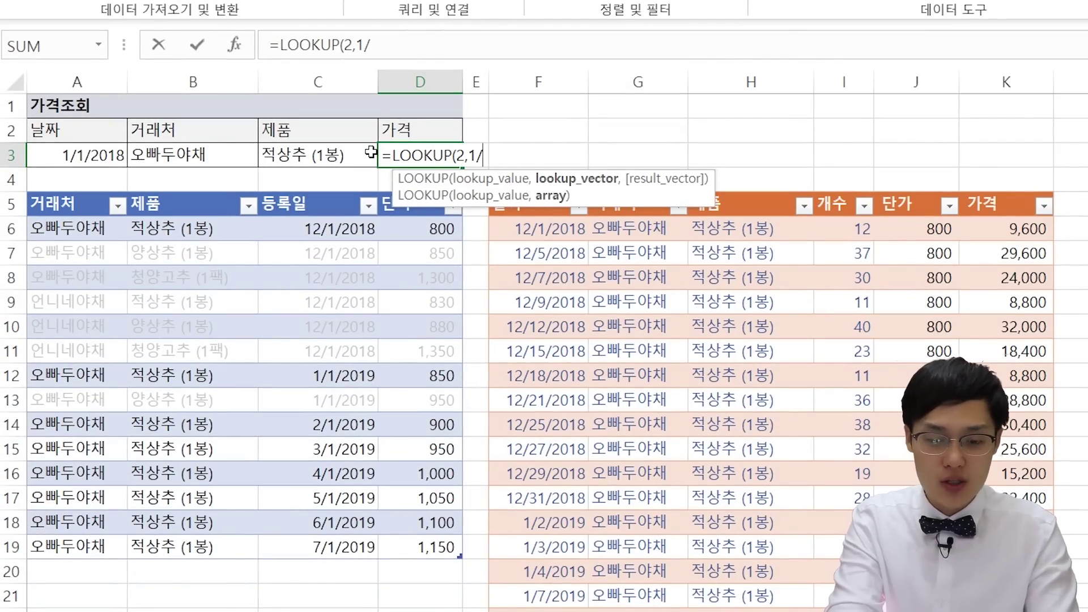
type("((")
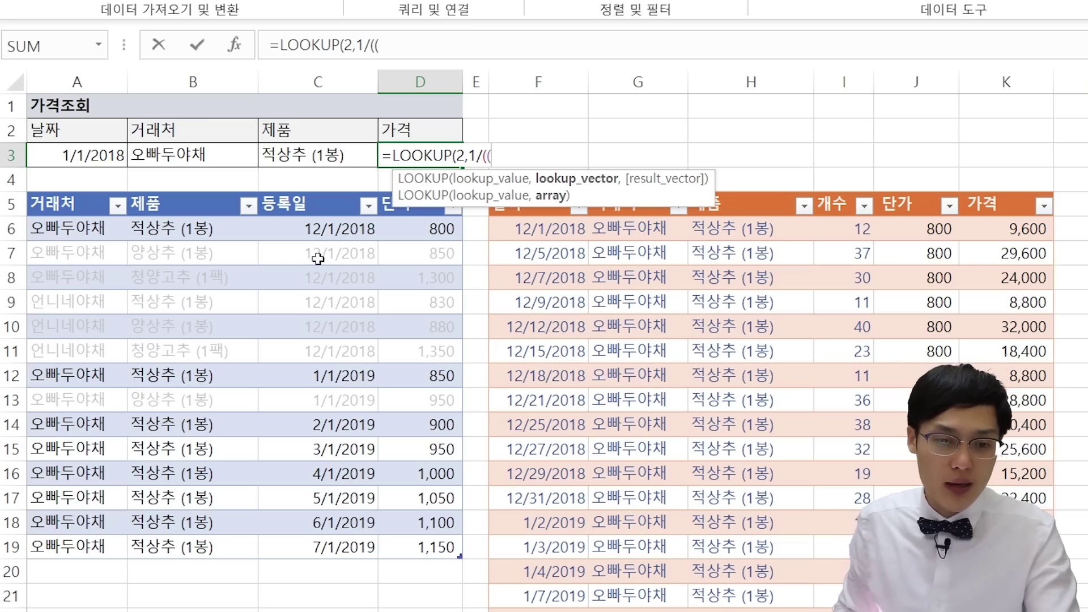
left_click_drag(84, 224, 78, 545)
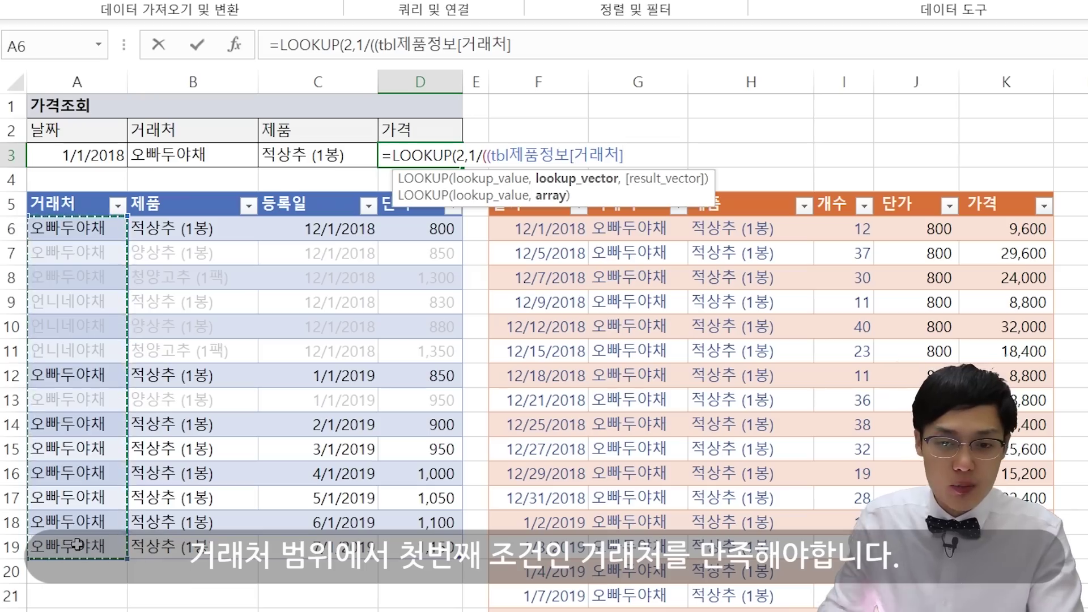
type("=")
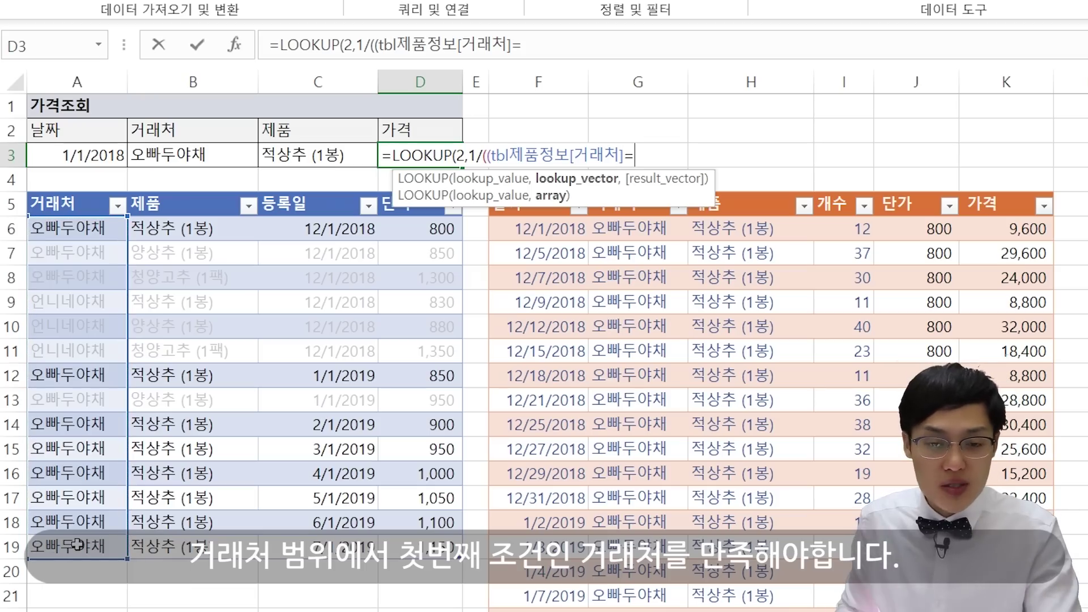
left_click(209, 156)
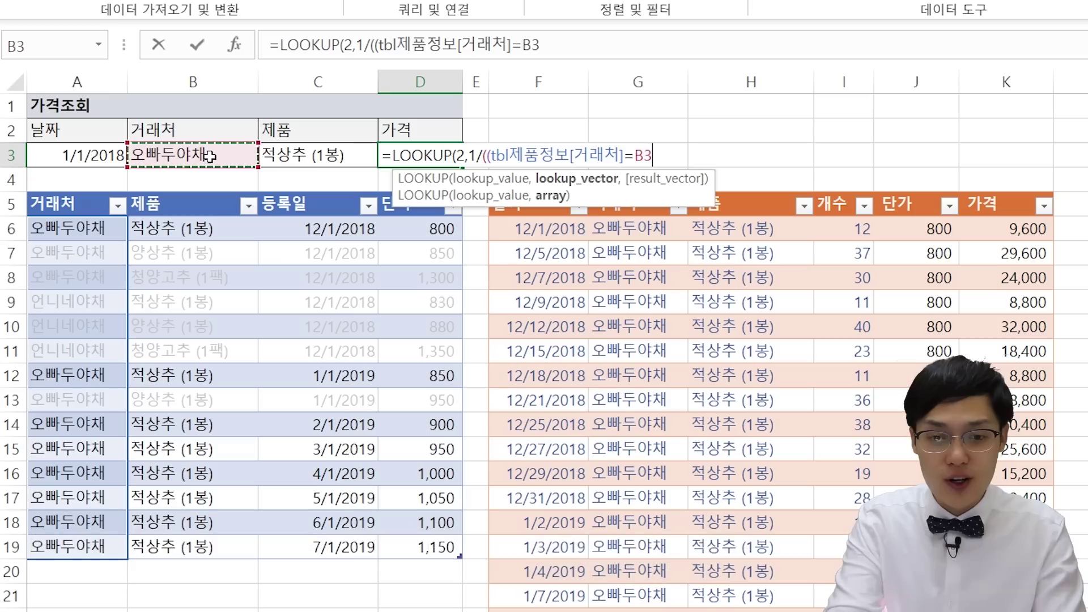
Multiply the supplier condition by the product condition tbl제품정보[제품]=C3 in the LOOKUP formula.
type(")*(")
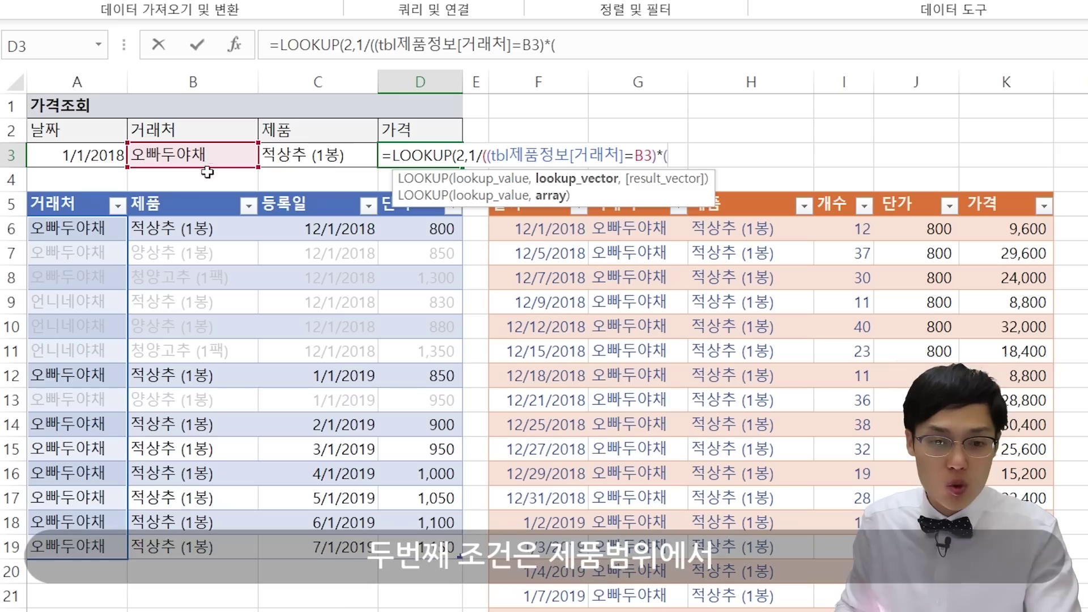
left_click_drag(196, 230, 185, 560)
type("=")
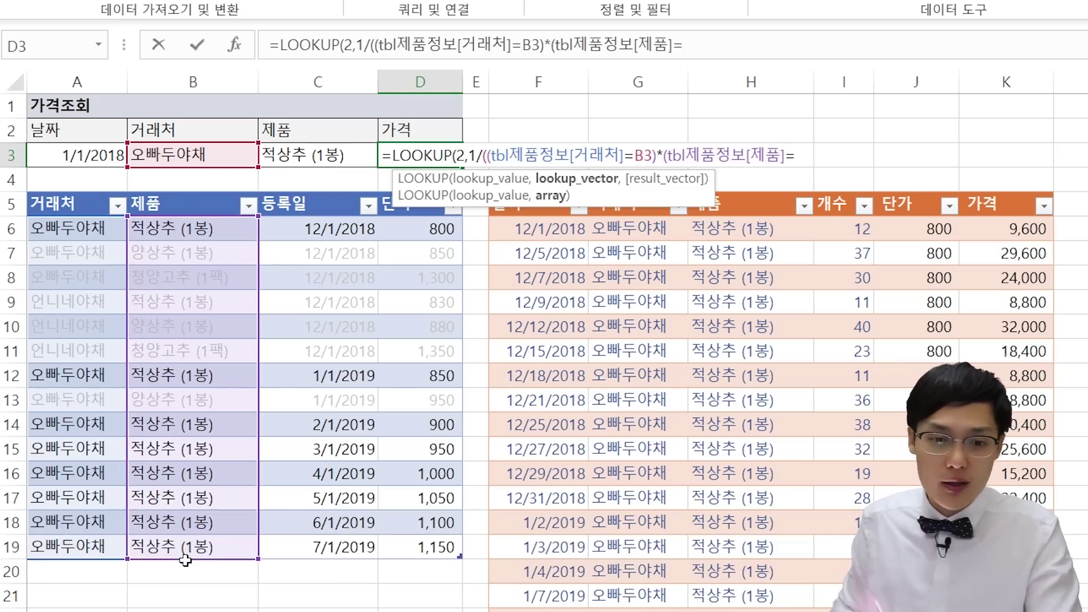
left_click(318, 155)
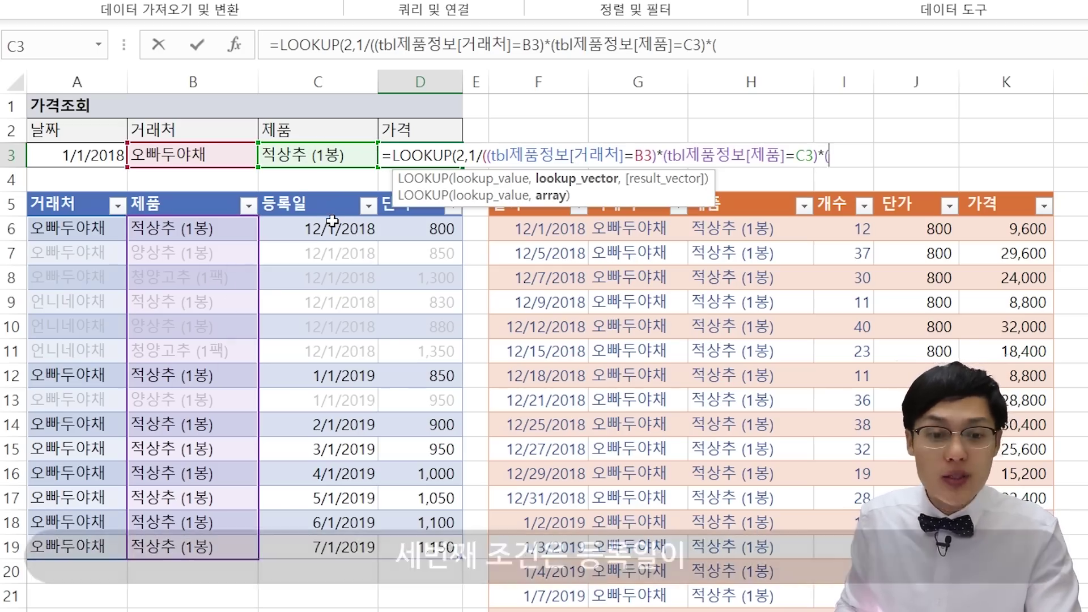
Add the date condition tbl제품정보[등록일]<=A3 as the third factor of the LOOKUP formula.
left_click_drag(322, 233, 319, 558)
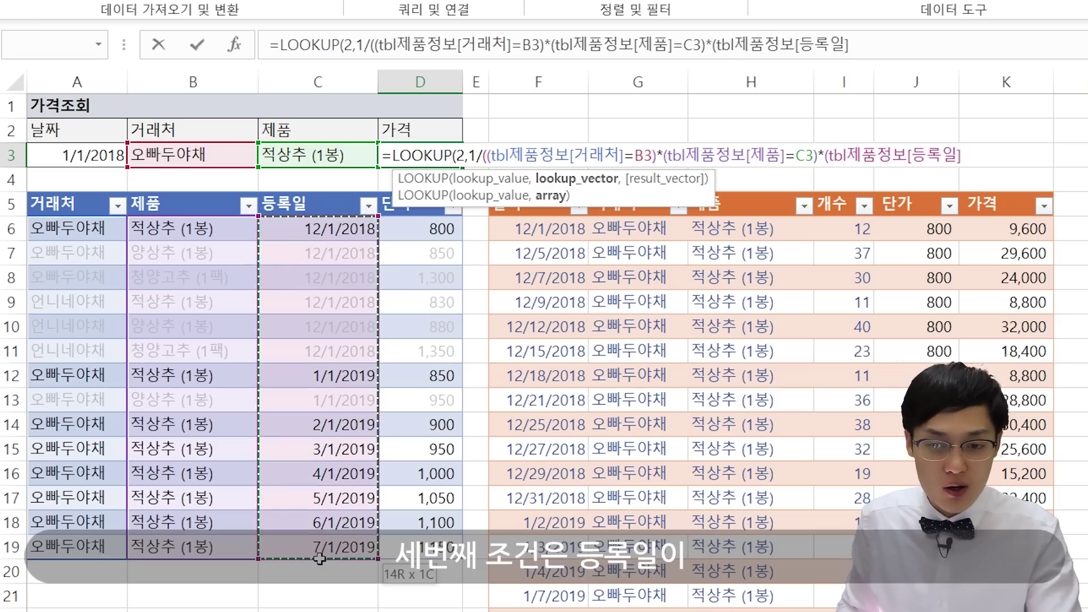
type("<=")
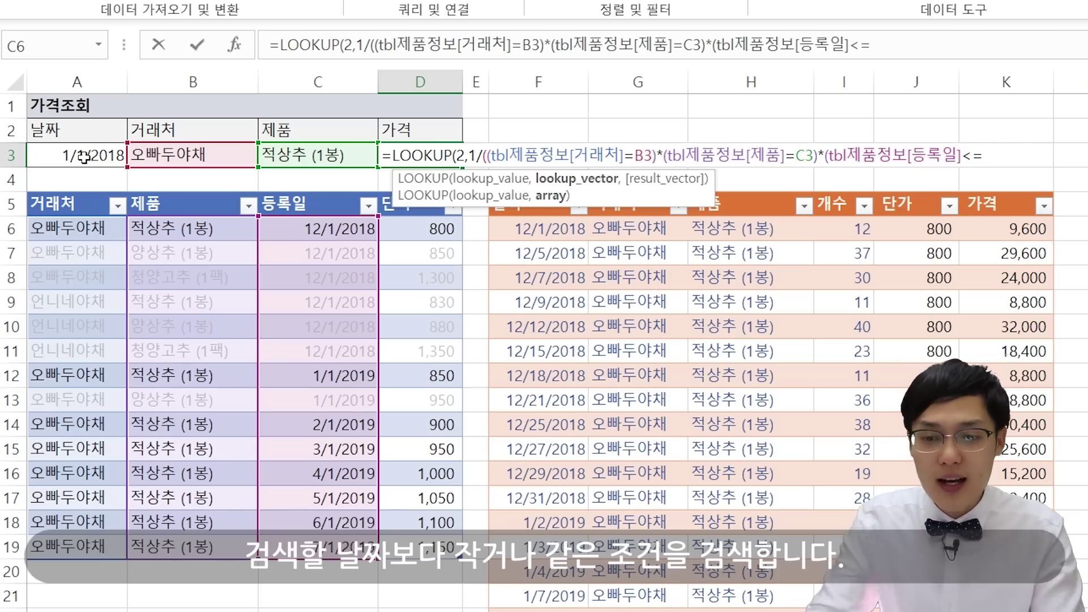
left_click(84, 157)
type(")")
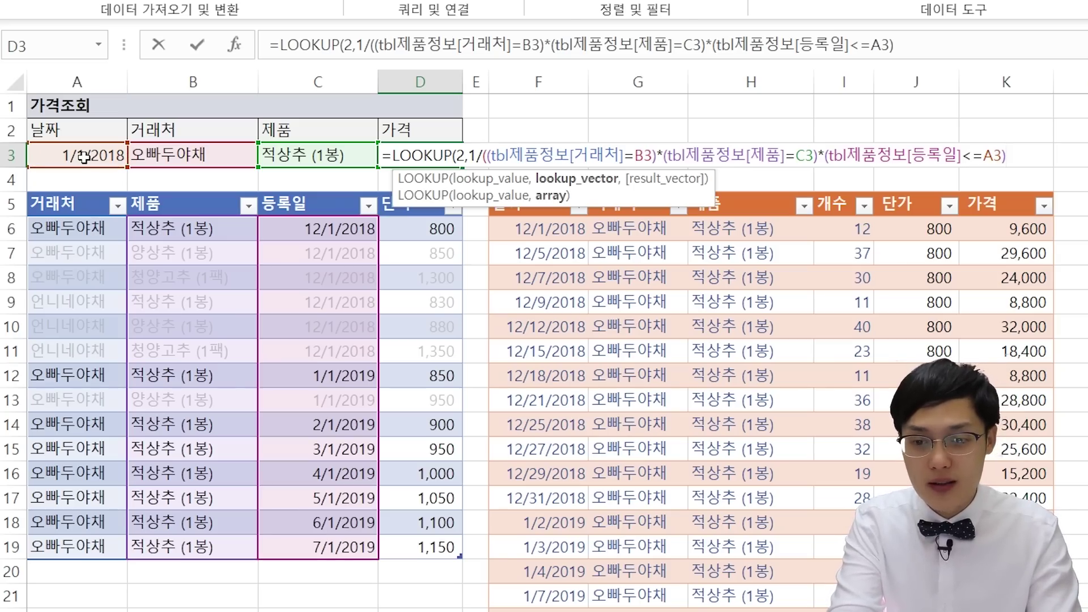
Close the condition group, use tbl제품정보[단가] as the result vector, and commit the LOOKUP formula in D3.
type("),")
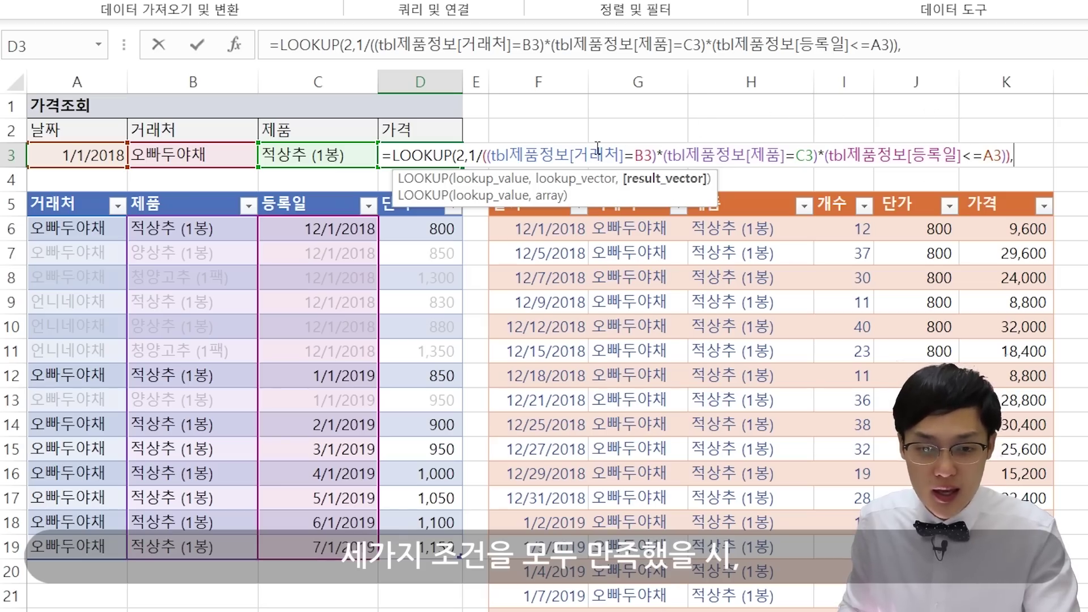
left_click_drag(436, 229, 431, 546)
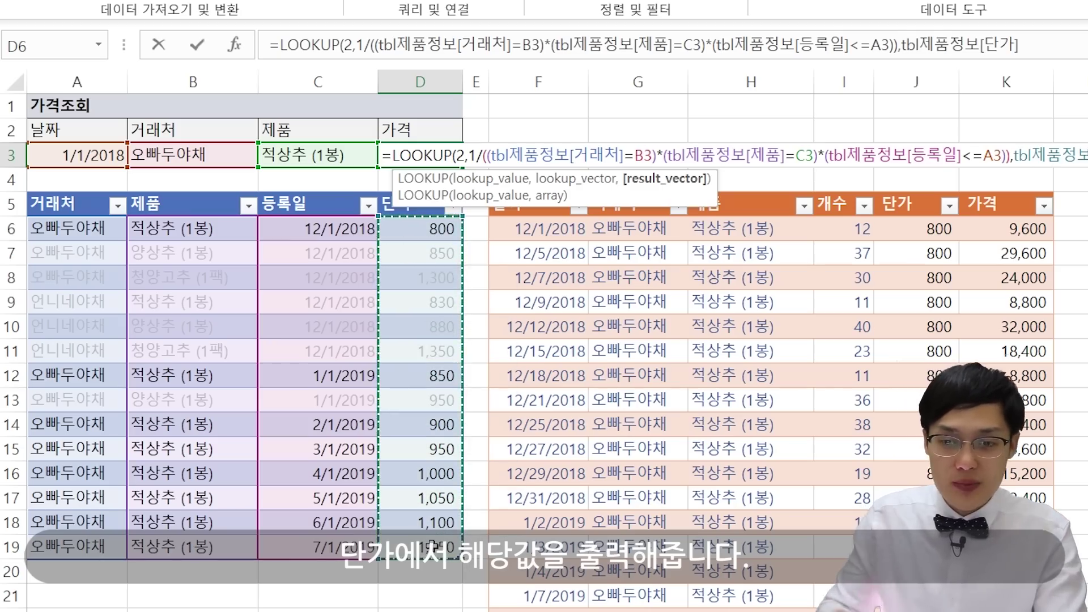
type(")")
key("Return")
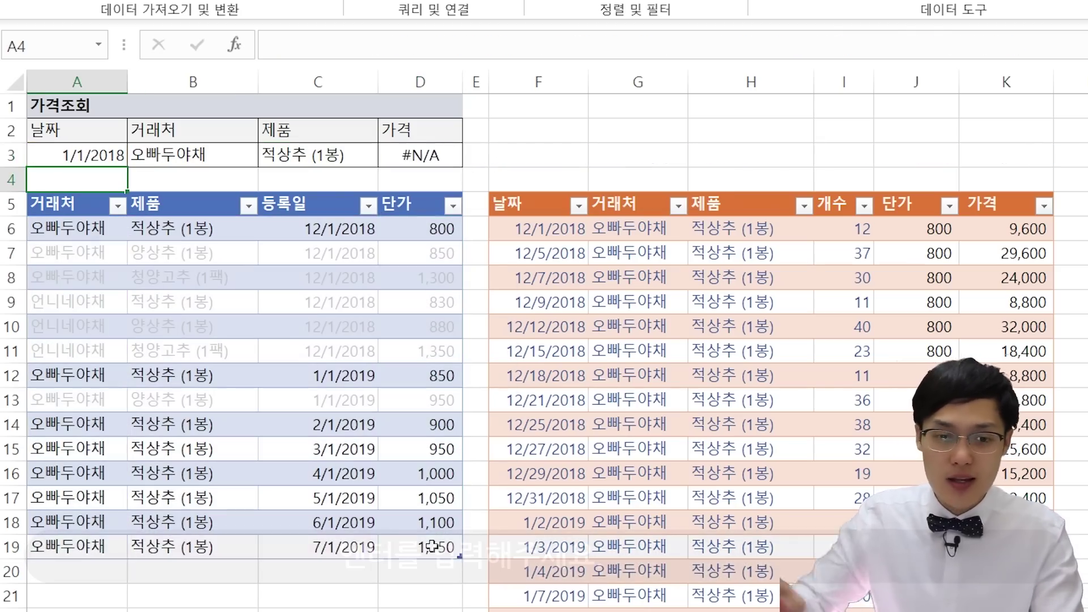
Review the formula in D3 and set the lookup date in A3 to 2018/12/1 to test the price.
left_click(226, 154)
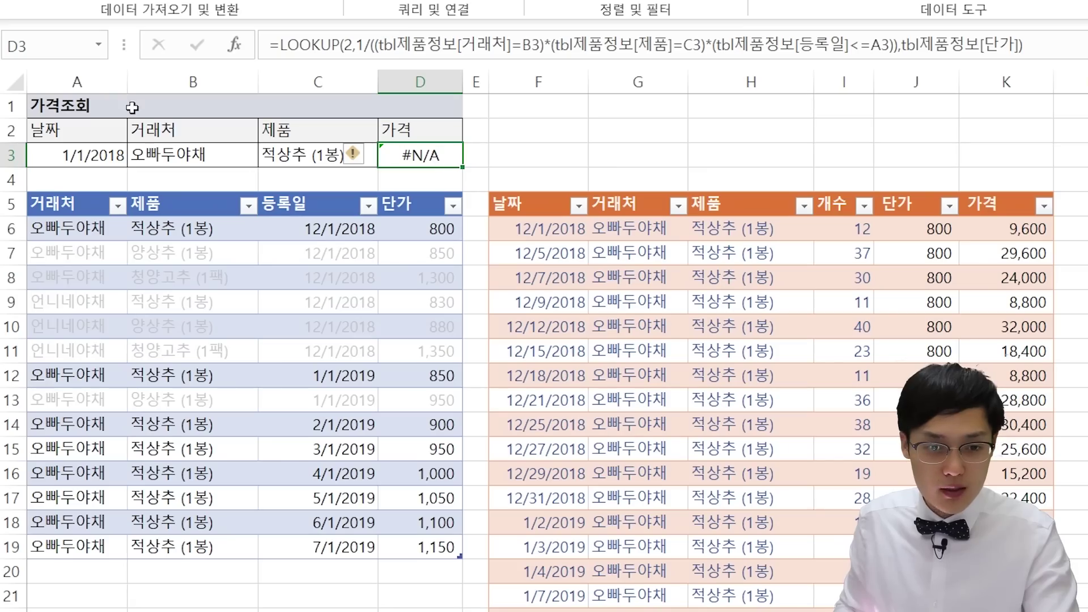
left_click(99, 157)
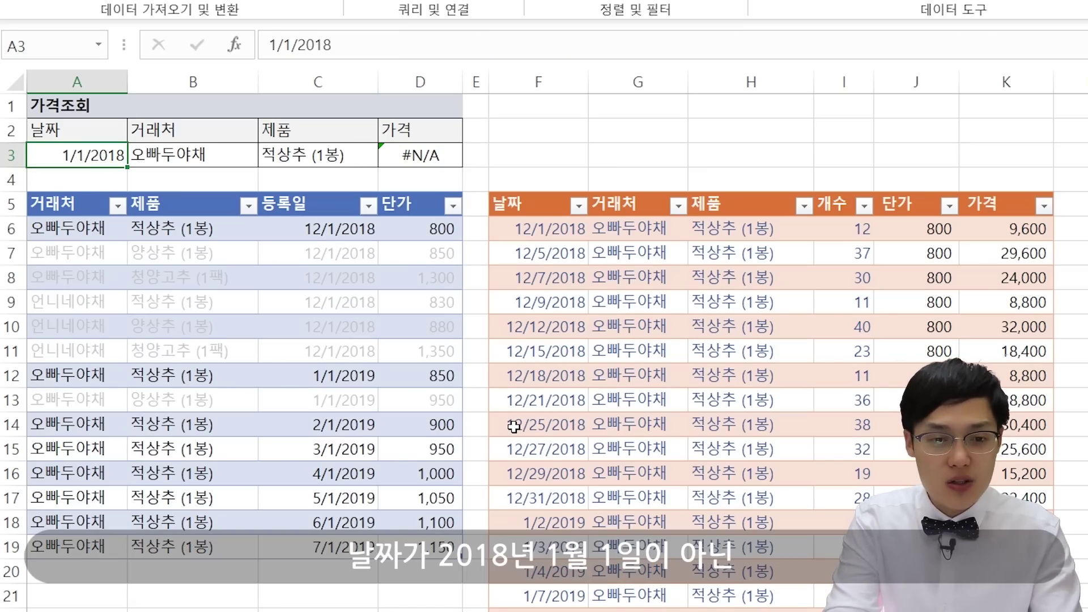
type("20")
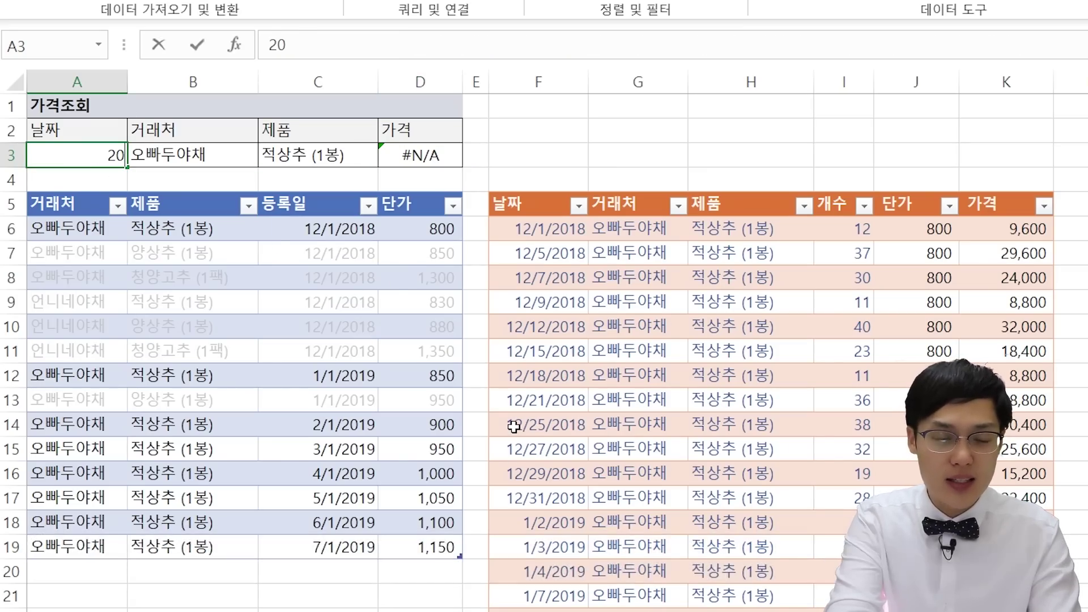
type("18/12/1")
key("Return")
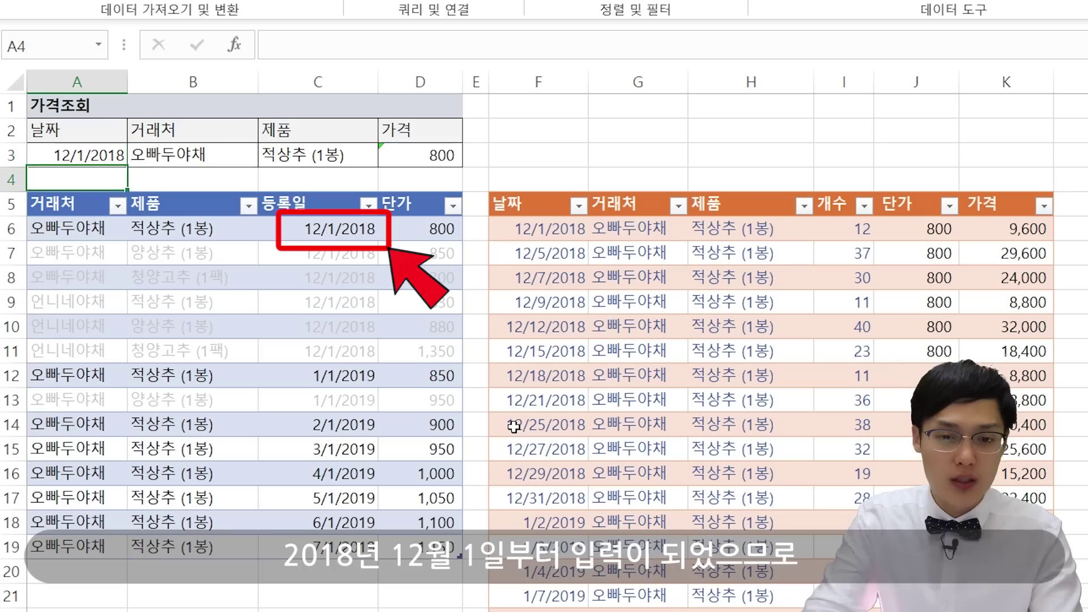
Change the lookup date in A3 to 2018/12/31 to test the price at year end.
left_click(87, 158)
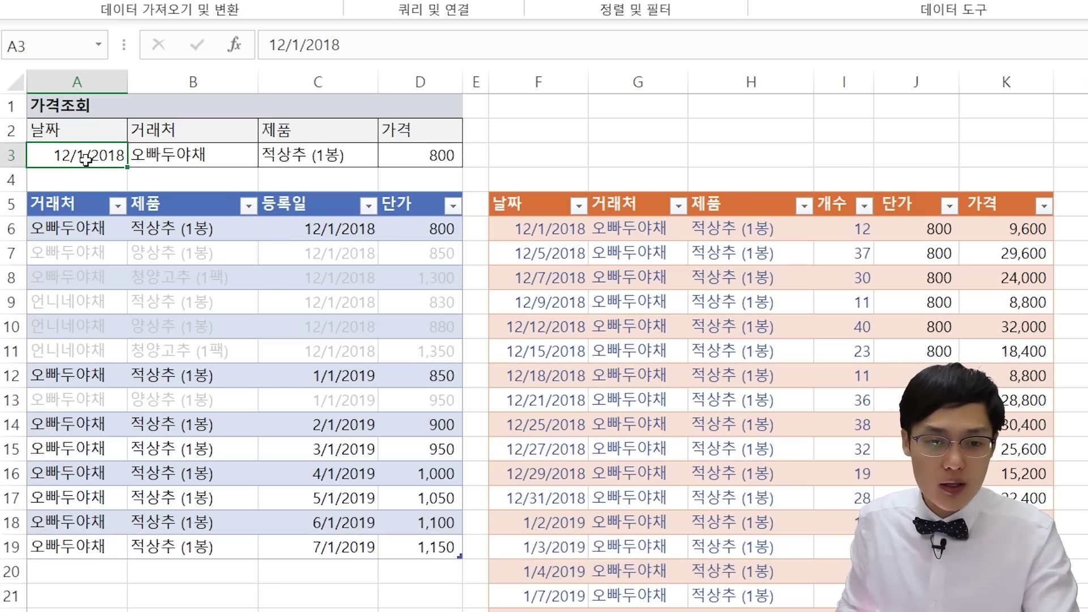
key("BackSpace")
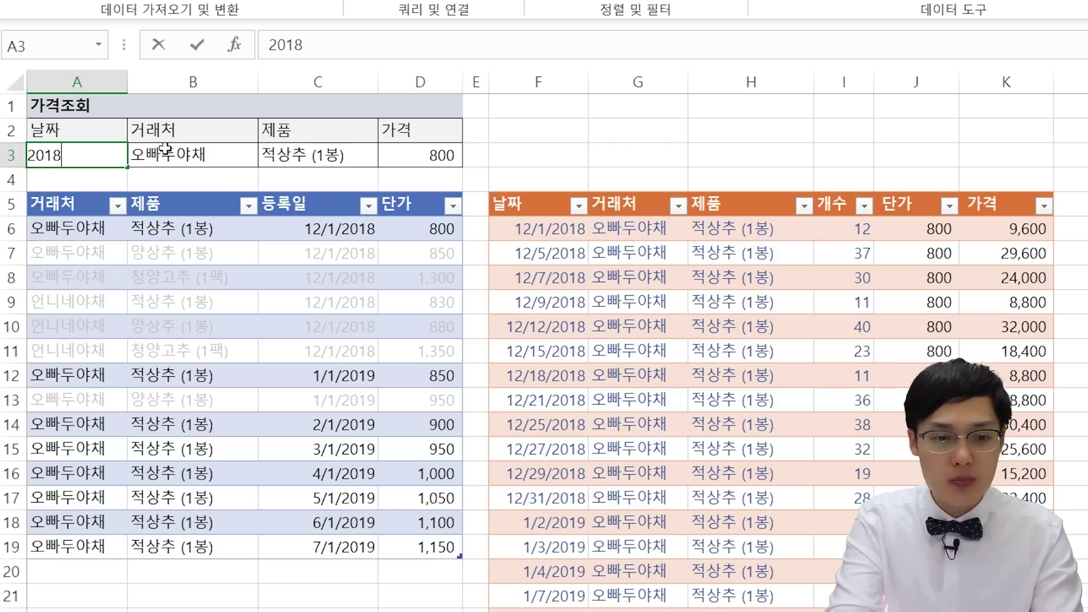
type("2018/12/31")
key("Return")
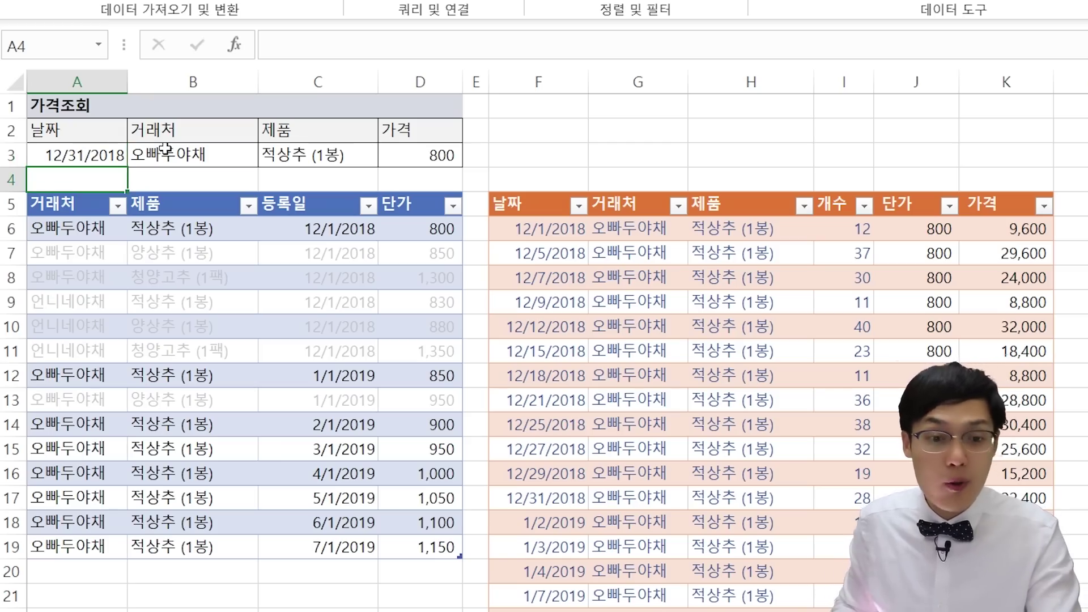
Set the lookup date in A3 to 2019/1/1.
left_click(98, 162)
type("2019/1")
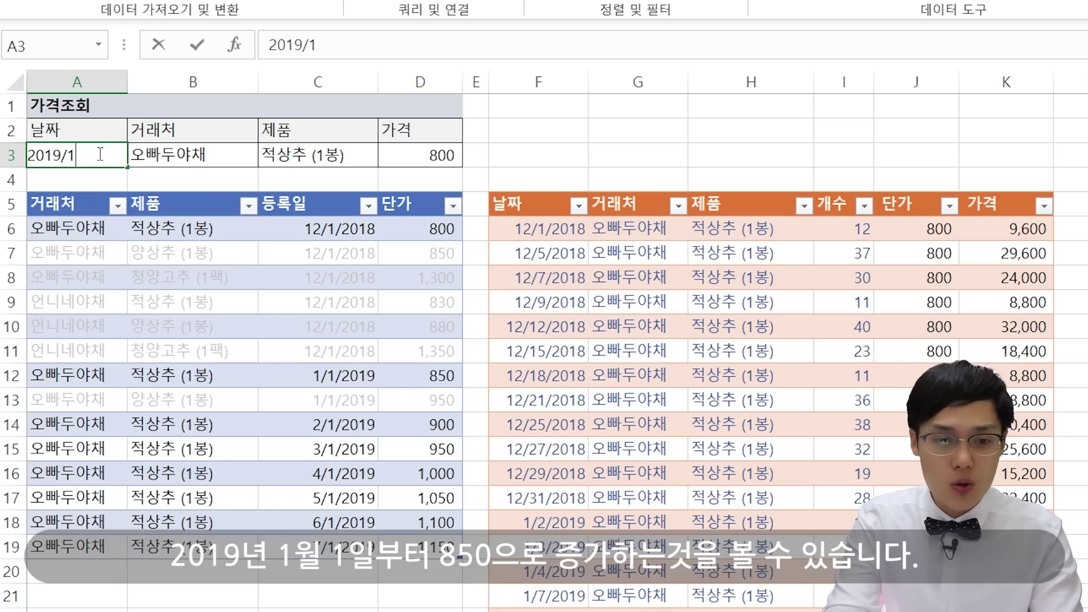
type("/1")
key("Return")
left_click(380, 371)
left_click_drag(378, 368, 66, 368)
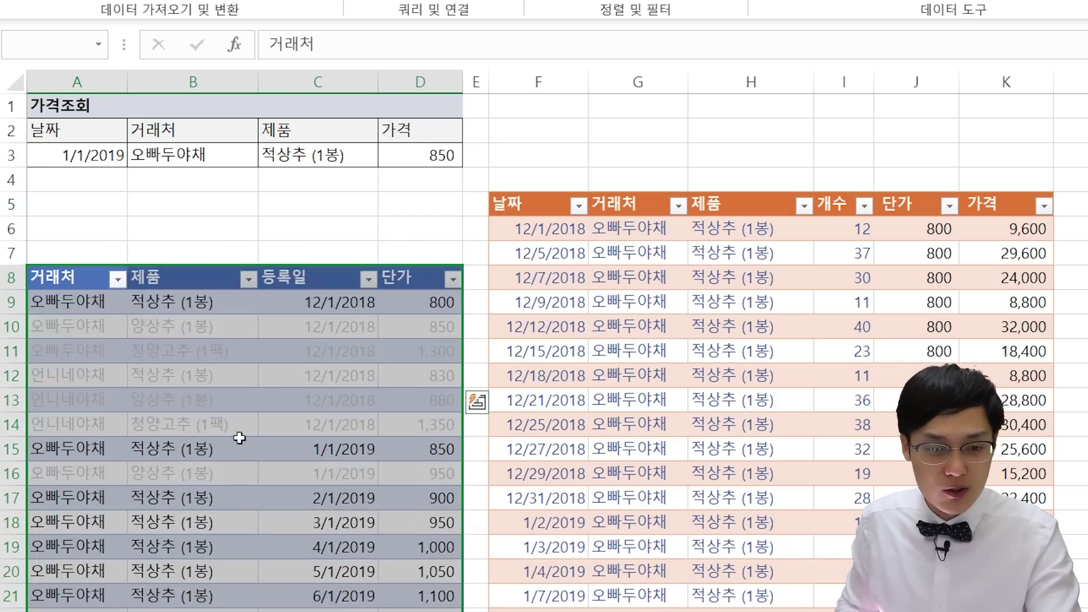
left_click(252, 402)
key("ctrl+z")
Examine the LOOKUP formula and its unit prices across several rows of the purchase table's 단가 column.
left_click(697, 358)
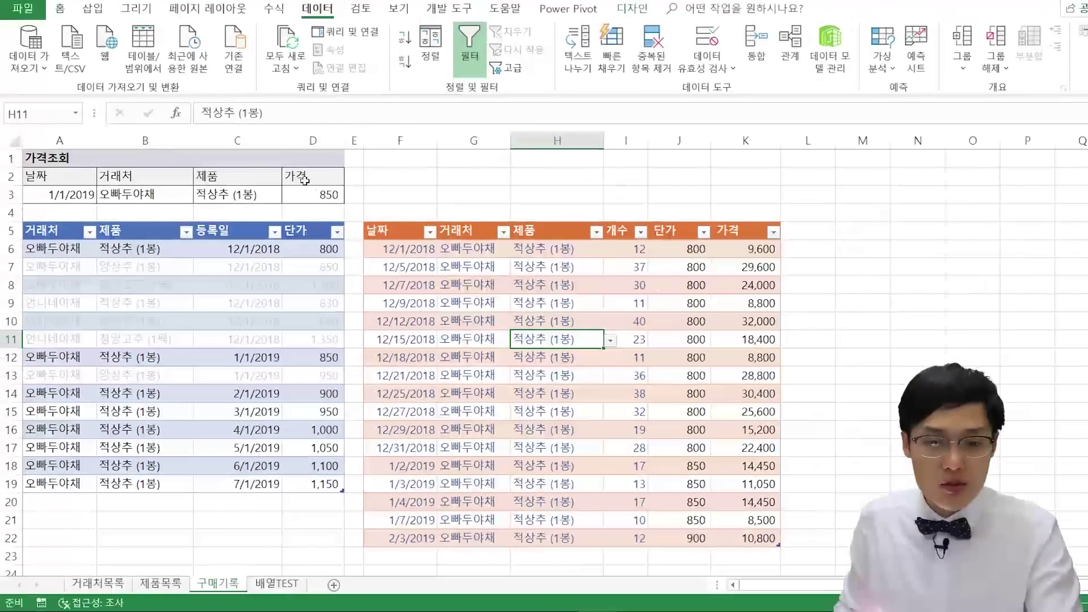
left_click(325, 168)
left_click(697, 251)
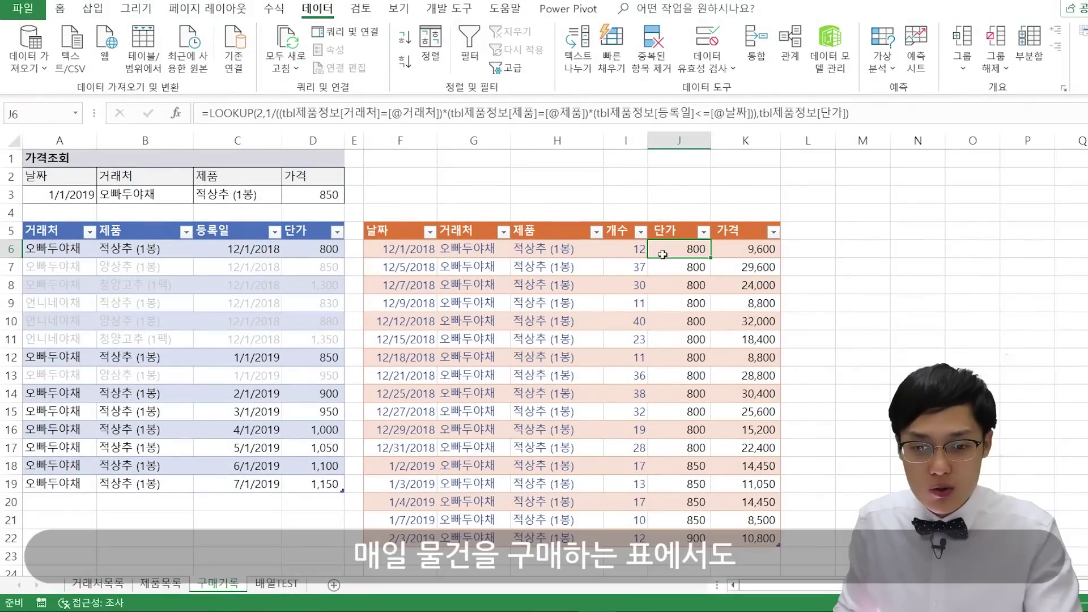
left_click_drag(400, 249, 772, 538)
left_click(674, 357)
left_click(664, 267)
left_click(664, 250)
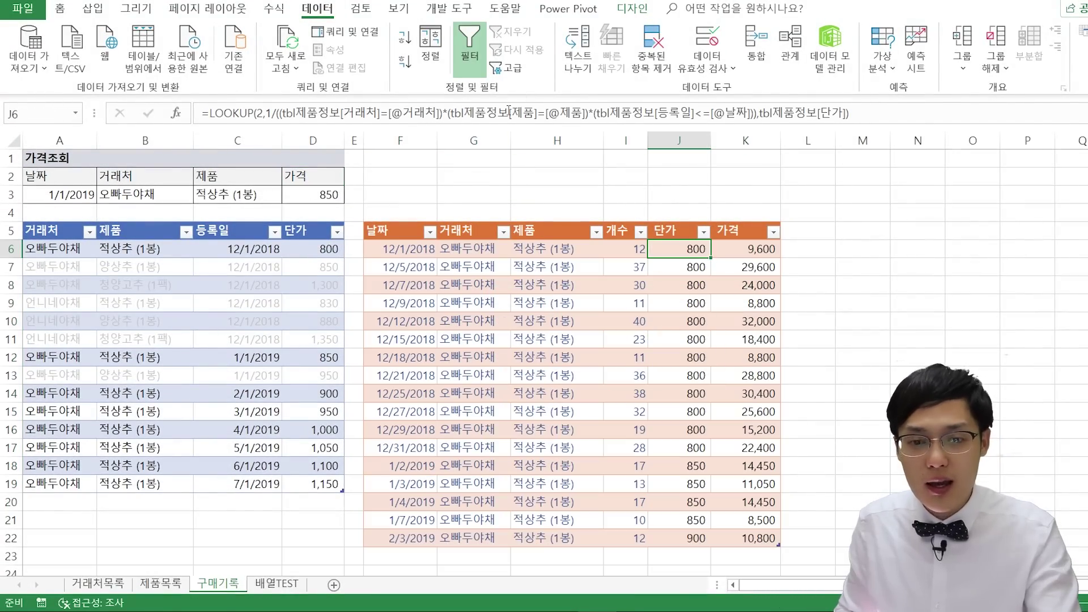
left_click(509, 111)
key("Escape")
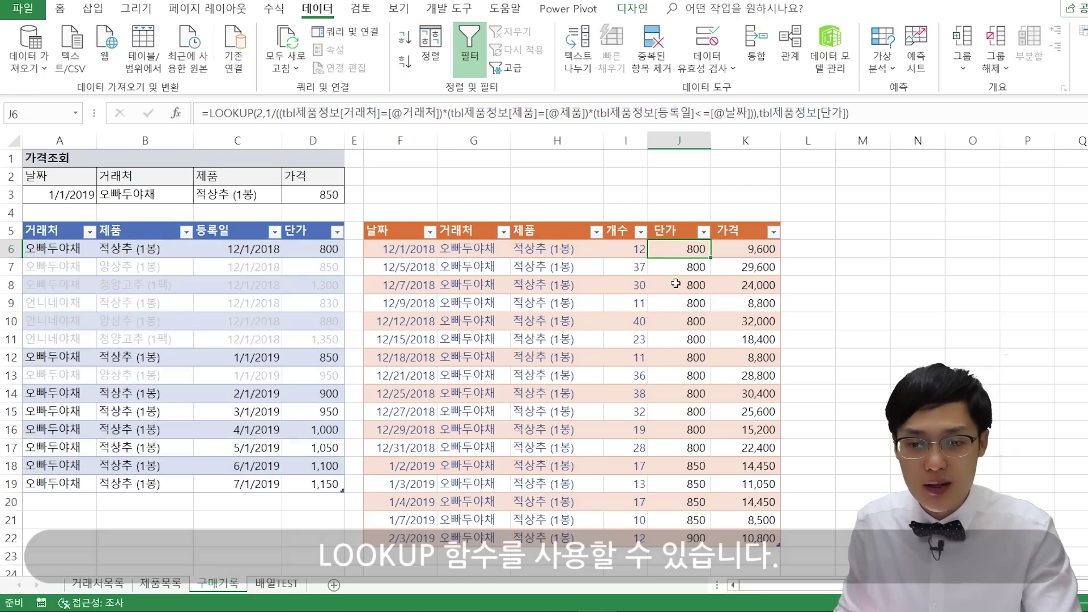
left_click(683, 448)
left_click(686, 500)
left_click(687, 466)
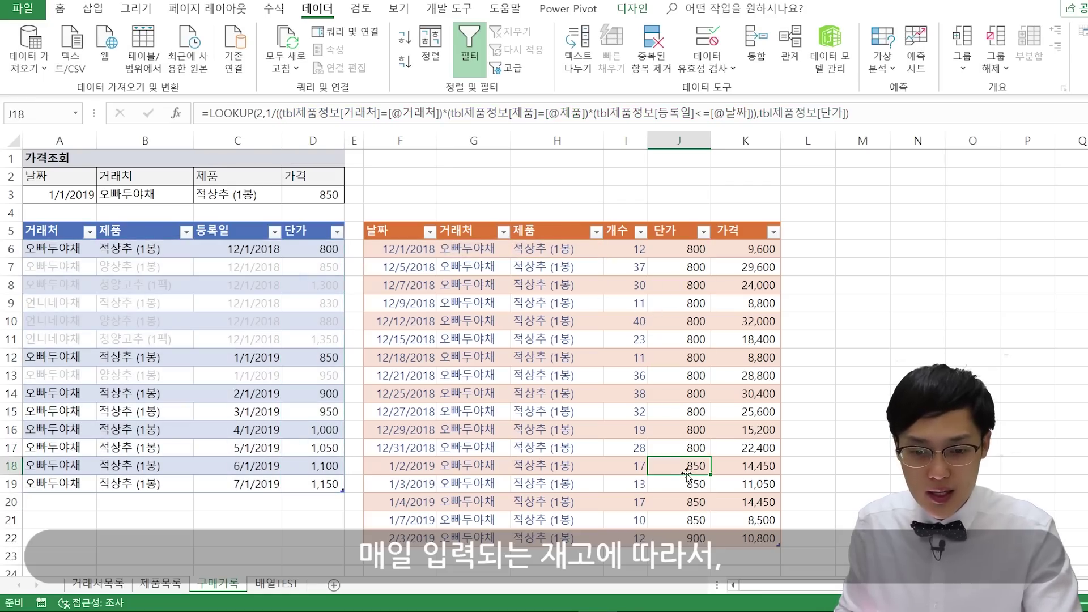
Compare the purchase table's dates and unit prices for the December 2018, January 2019 and February 2019 rows.
left_click_drag(421, 324, 403, 266)
left_click(425, 439)
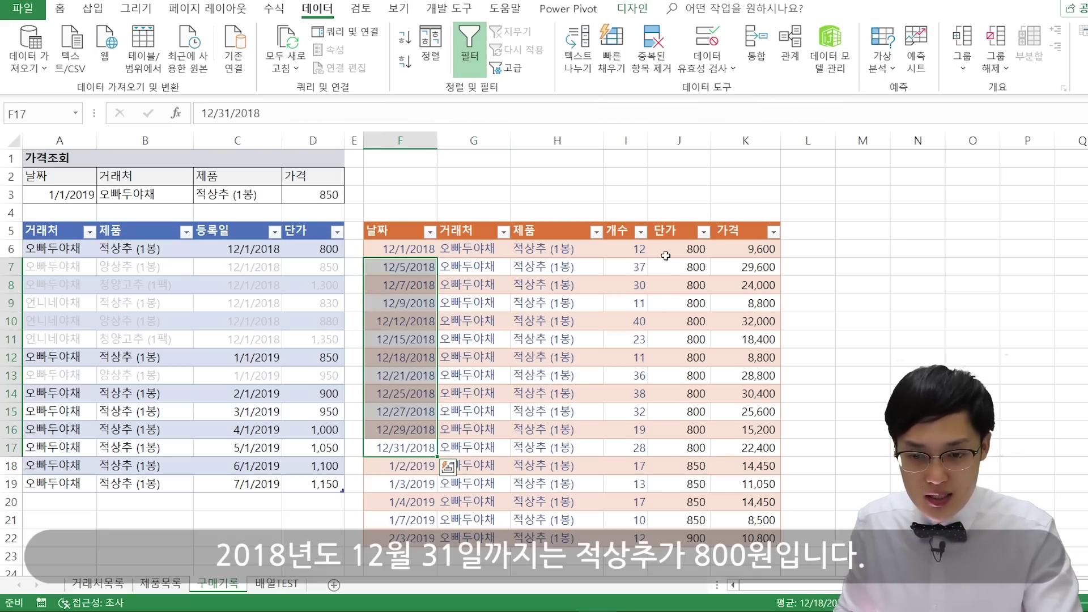
left_click_drag(603, 258, 595, 444)
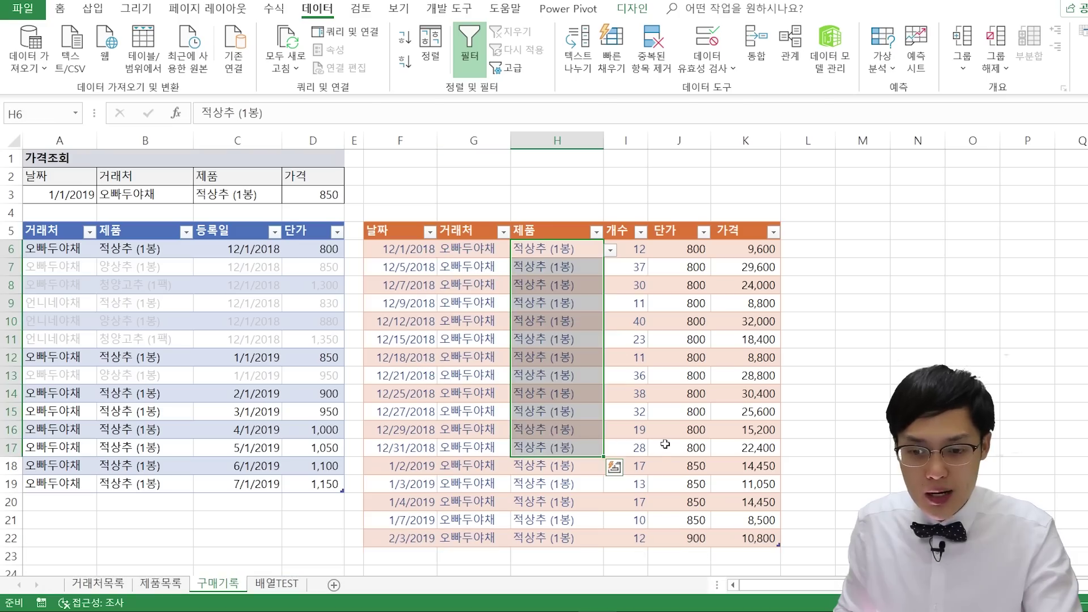
left_click(665, 444)
left_click(417, 461)
left_click_drag(417, 462, 689, 538)
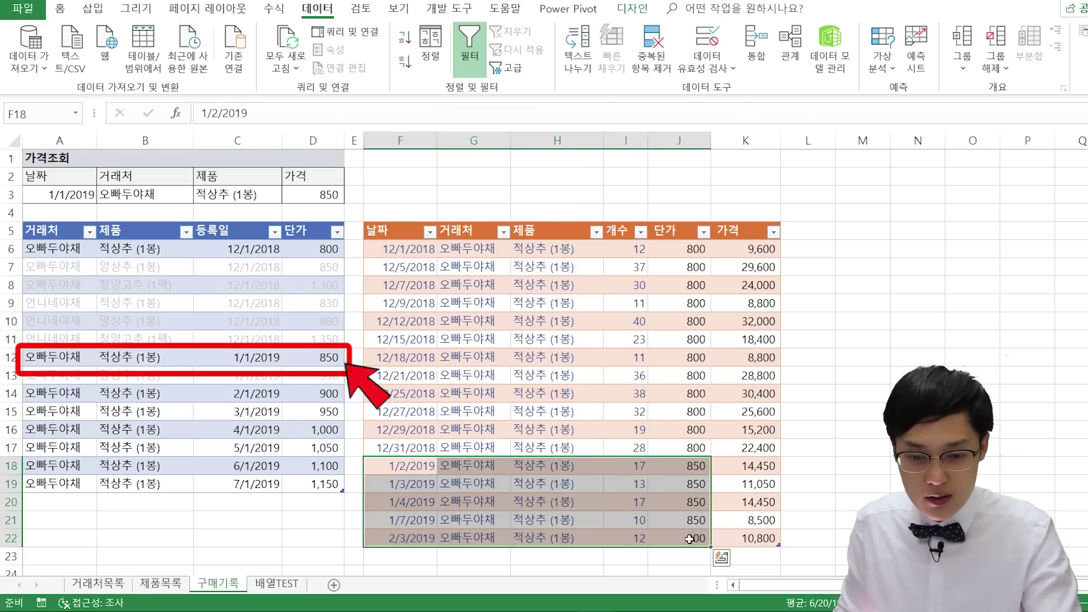
left_click(417, 537)
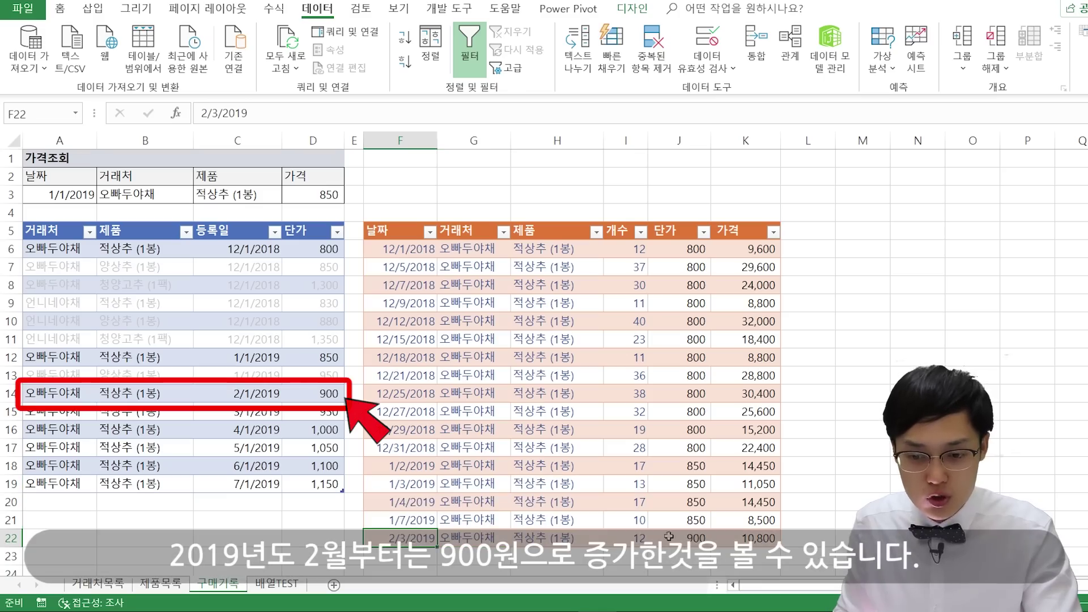
left_click(694, 536)
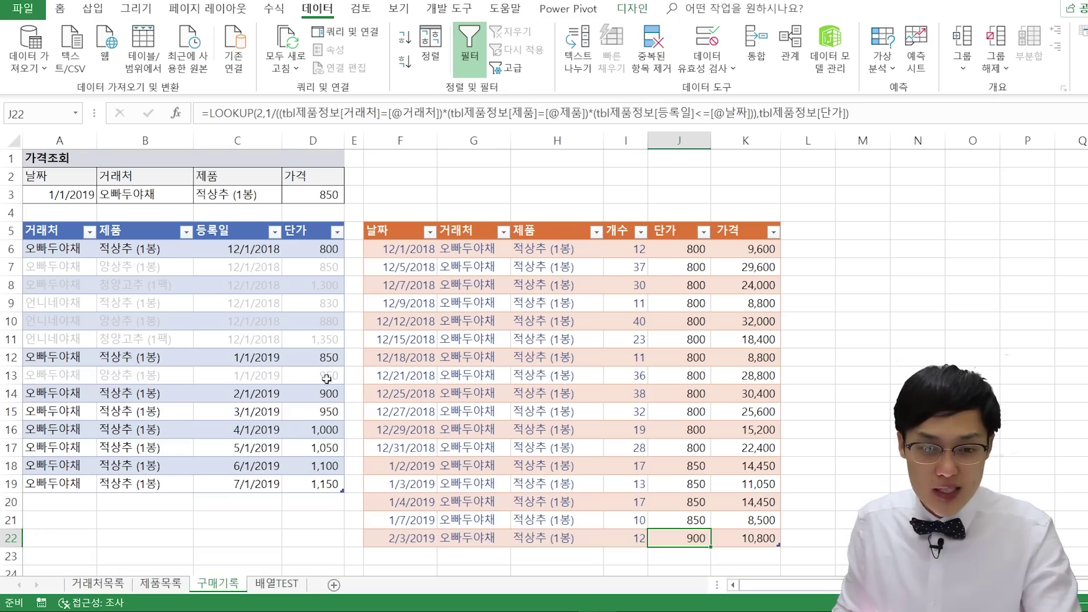
Set the 단가 of the 2/1/2019 적상추 (1봉) row in the product price table to 930.
left_click_drag(317, 360, 178, 435)
left_click(129, 377)
left_click_drag(61, 255, 255, 444)
left_click(336, 434)
left_click(329, 396)
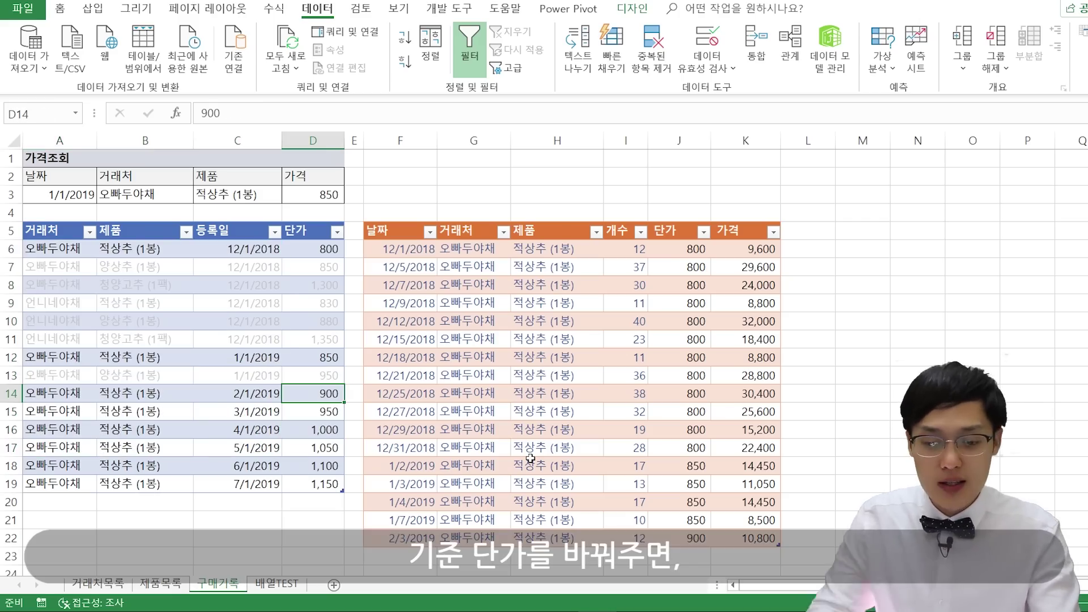
type("930")
key("Return")
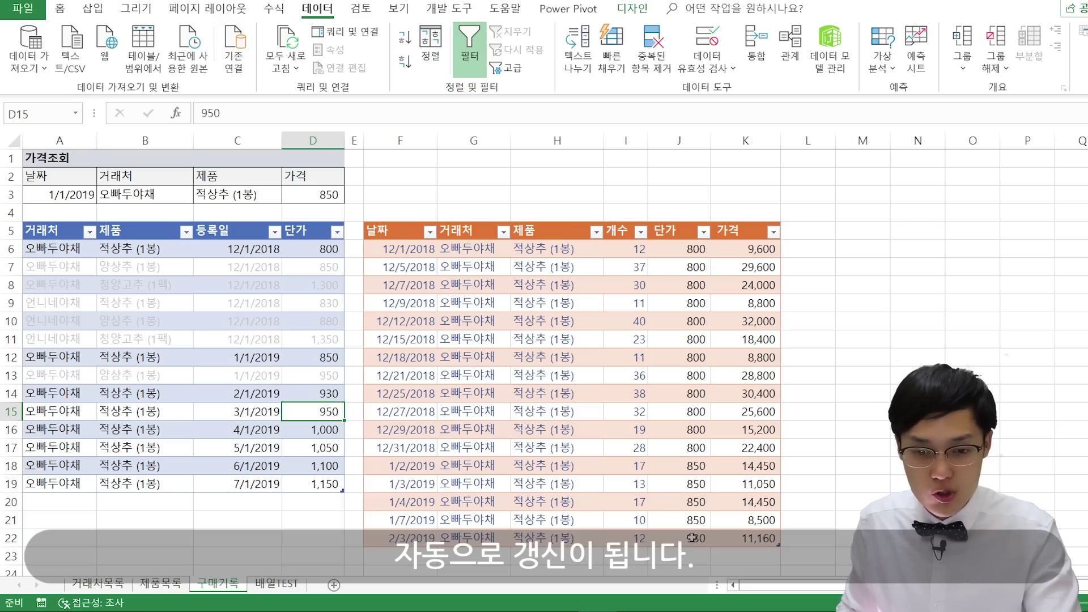
Set the 단가 of the 12/1/2018 적상추 (1봉) row to 870 and check the December prices in the purchase table.
left_click(325, 250)
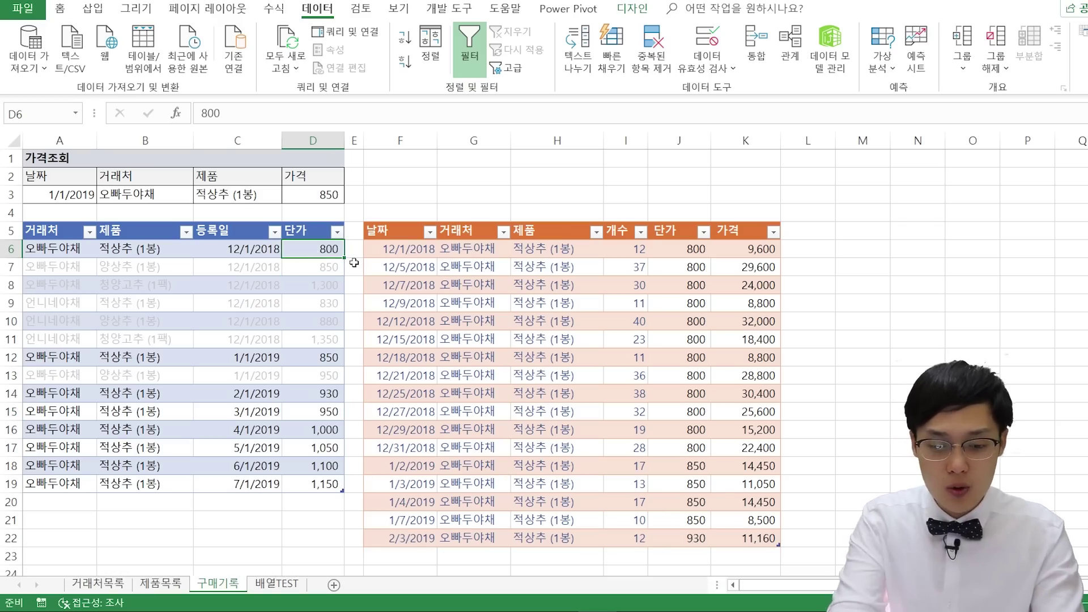
type("870")
key("Return")
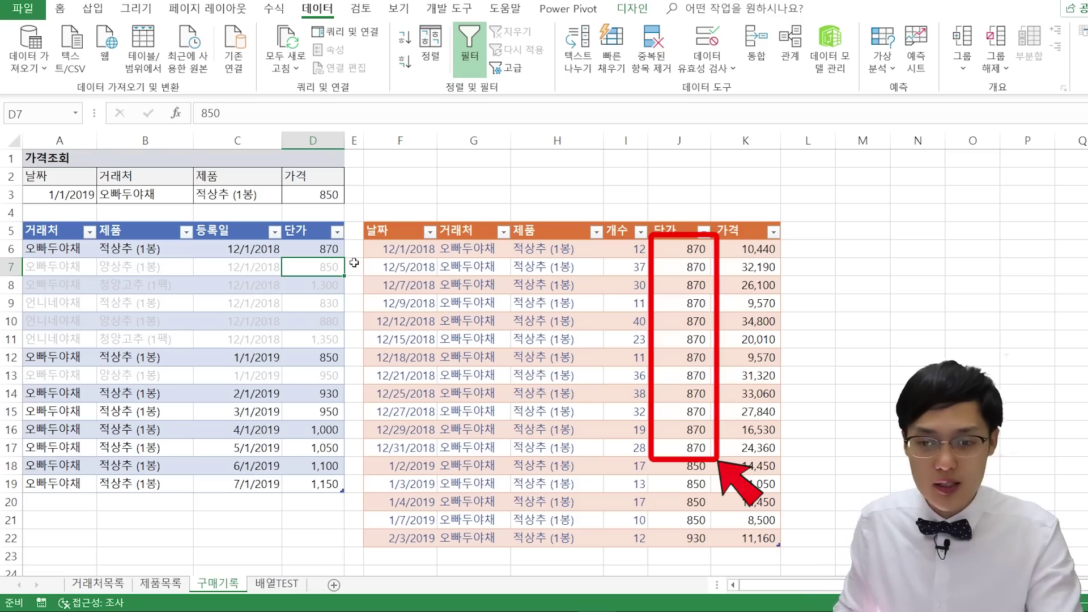
left_click_drag(677, 262, 678, 376)
left_click(671, 430)
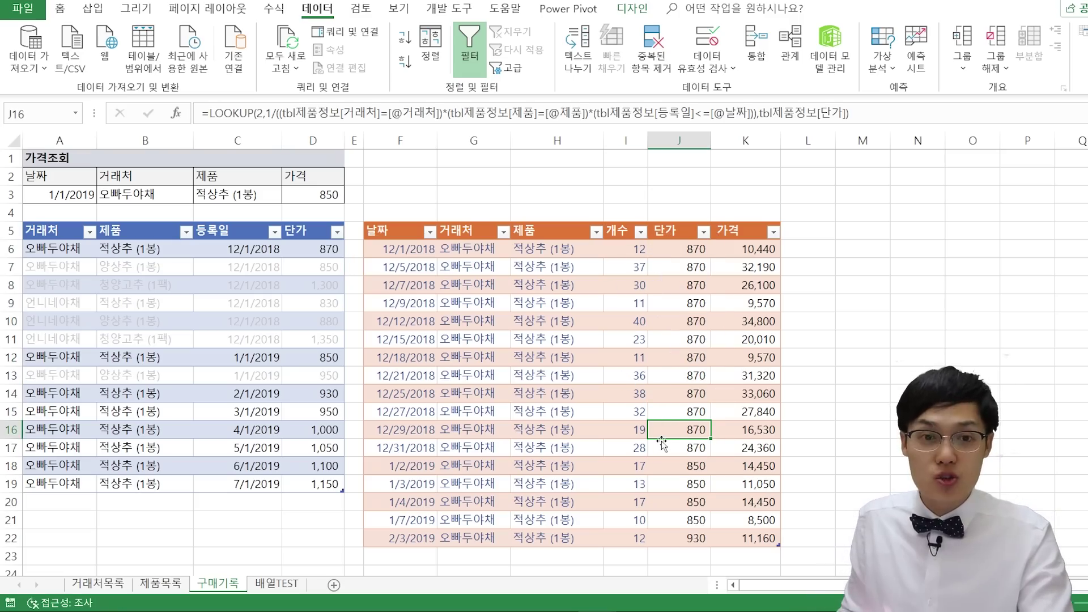
Switch to the other open workbook and hide the 등록일 column on the 제품자료 sheet.
key("alt+Tab")
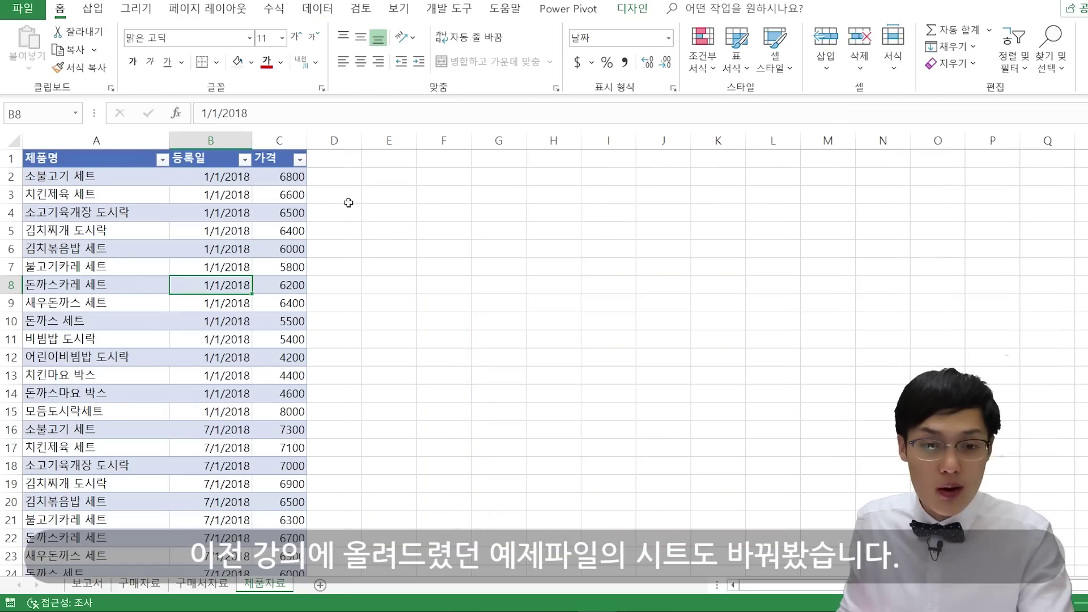
left_click(232, 206)
right_click(212, 145)
left_click(231, 359)
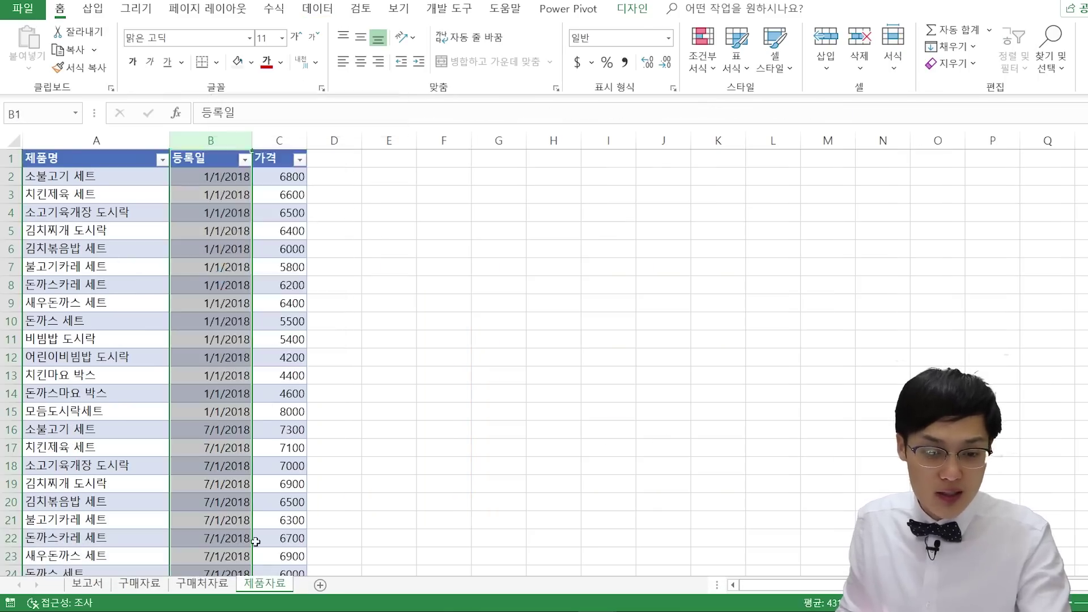
left_click(211, 340)
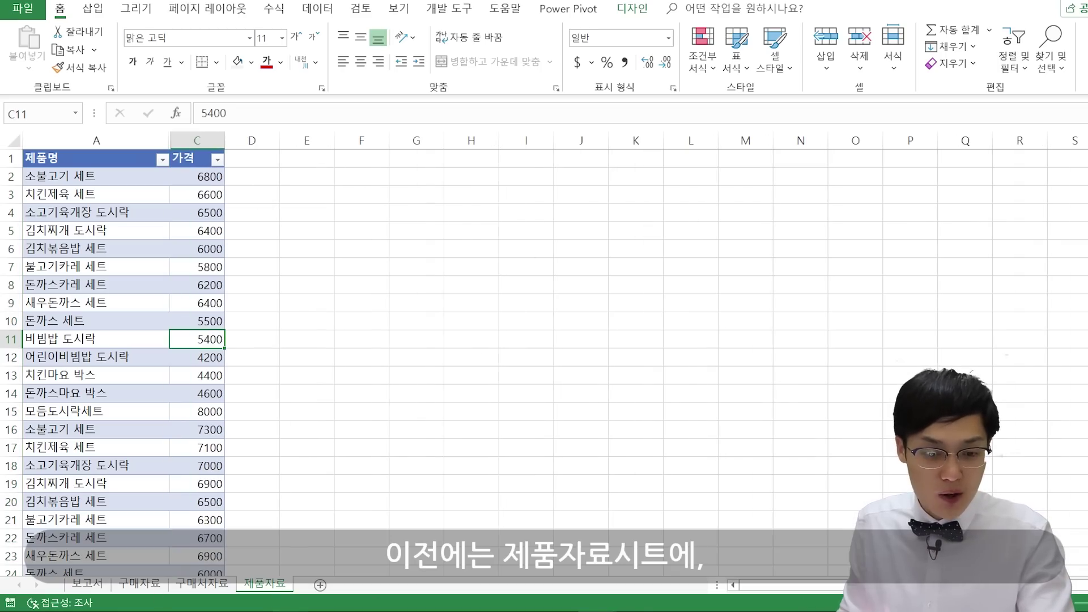
Unhide the 등록일 column between 제품명 and 가격.
left_click_drag(197, 140, 146, 141)
right_click(145, 142)
left_click(201, 361)
left_click(196, 192)
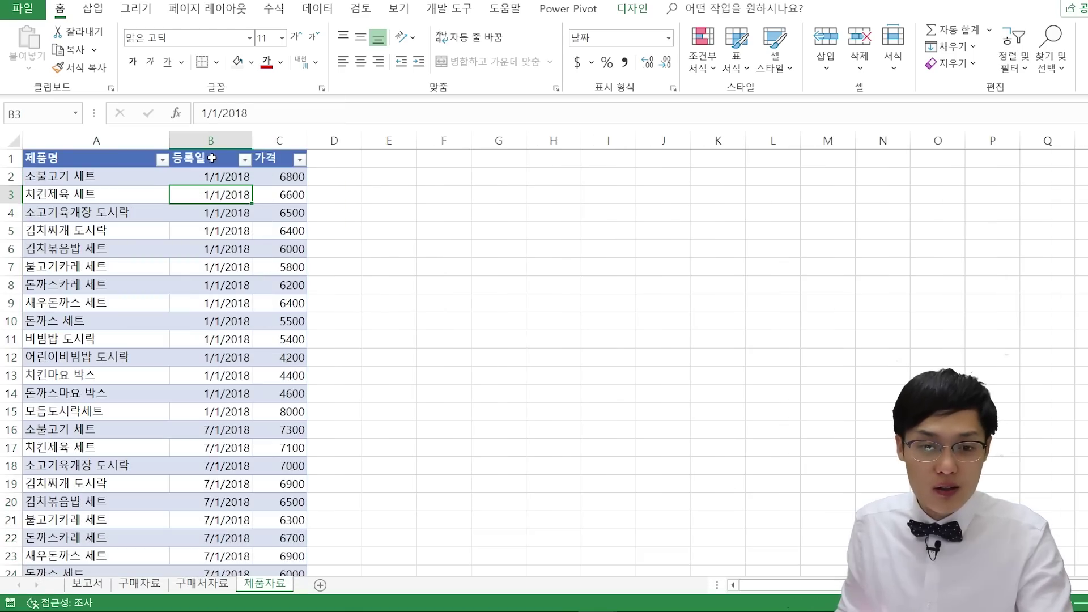
Narrow the 등록일 column slightly and look over its registration dates.
left_click_drag(255, 144, 246, 145)
left_click_drag(145, 179, 226, 280)
left_click(217, 308)
left_click_drag(218, 175, 226, 251)
left_click(237, 322)
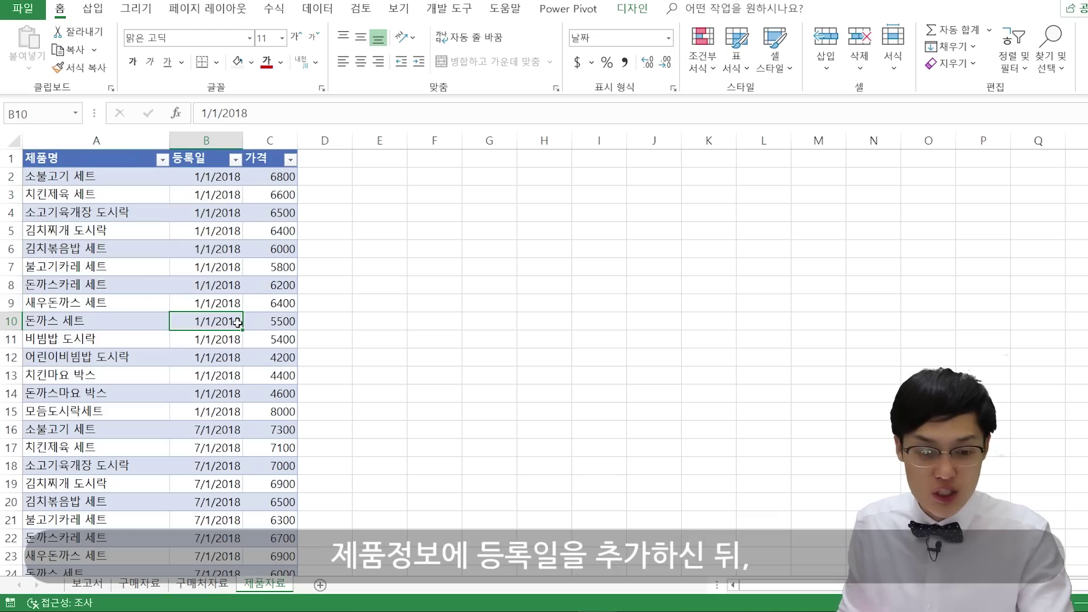
Examine the LOOKUP formula in D2 of the 구매자료 sheet, including its product and registration date conditions.
left_click(139, 583)
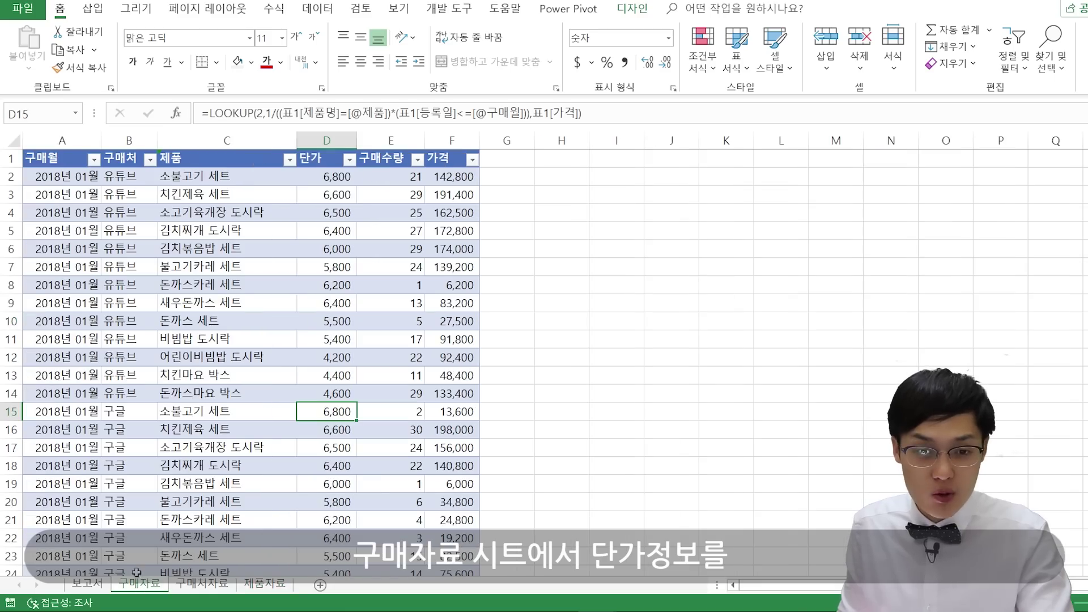
left_click(244, 184)
left_click(332, 182)
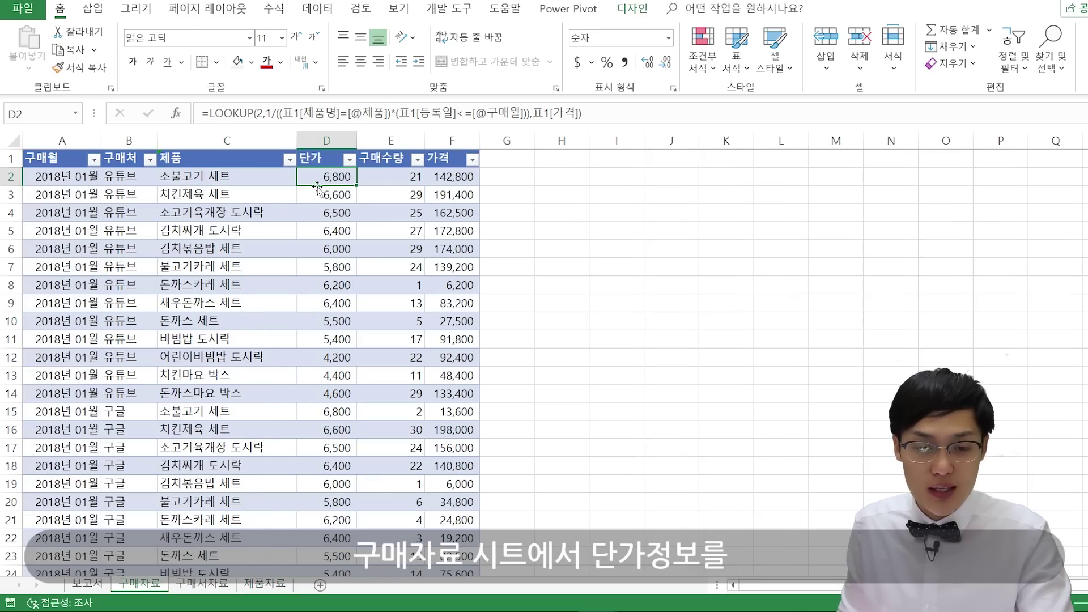
left_click(212, 113)
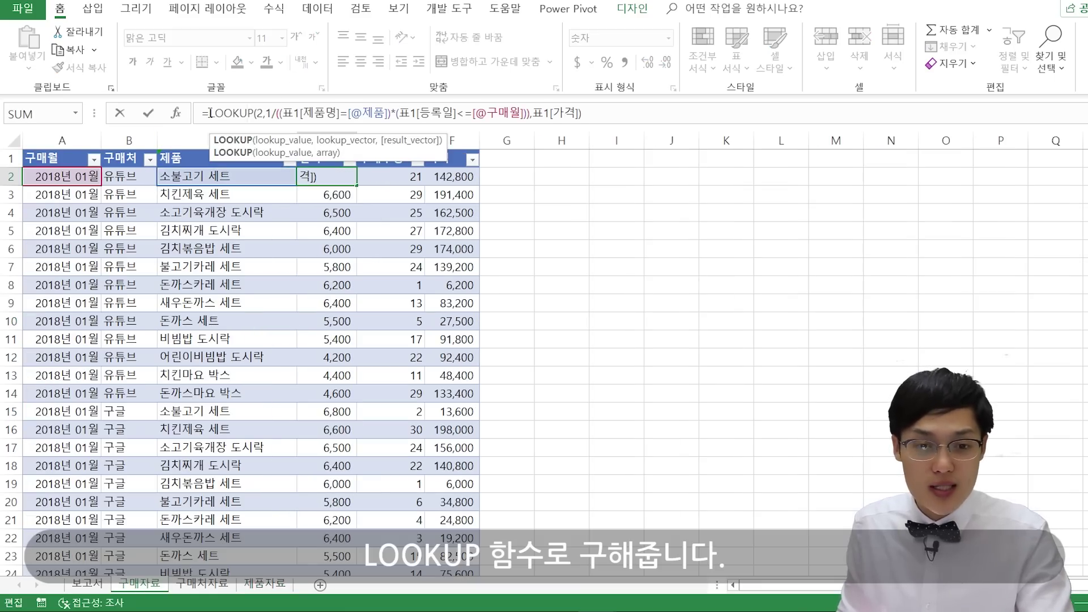
left_click(255, 114)
left_click_drag(326, 113, 418, 113)
key("Escape")
left_click(418, 113)
key("Escape")
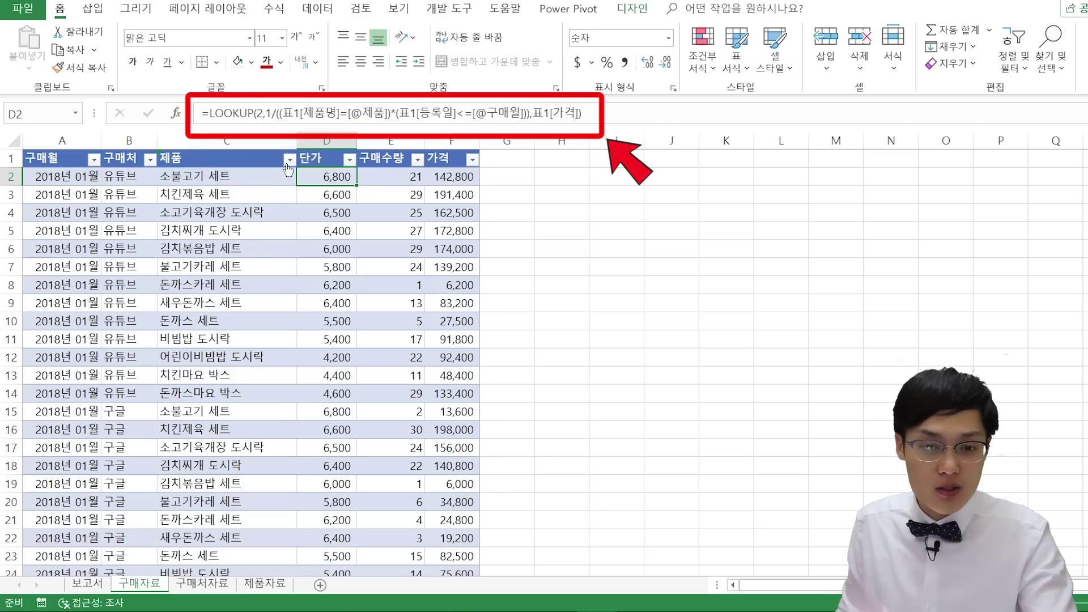
Filter the purchase table's 제품 column to show only 김치볶음밥 세트.
left_click(290, 159)
left_click(143, 312)
left_click(143, 326)
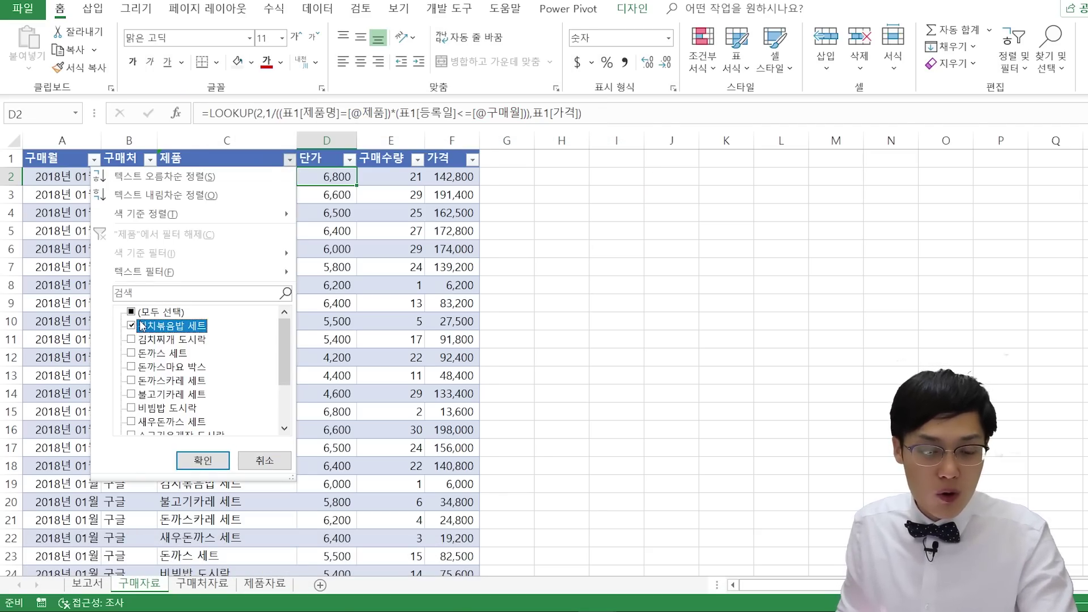
left_click(204, 460)
Compare the 단가 values of 김치볶음밥 세트 from January 2018 through July 2018 in the filtered purchase table.
left_click(343, 193)
left_click(345, 173)
left_click(51, 175)
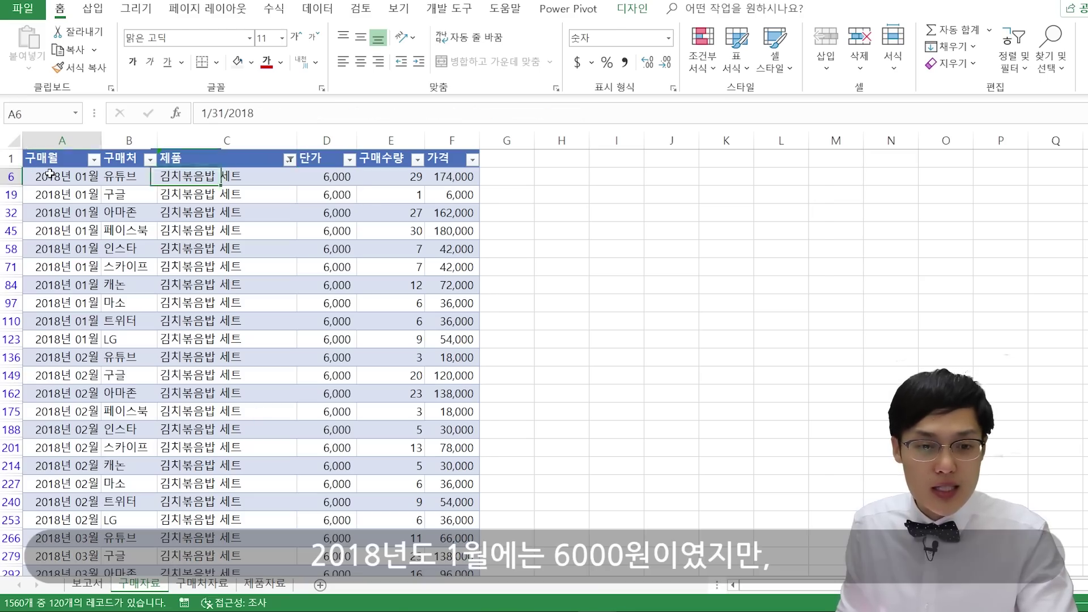
left_click_drag(77, 177, 320, 269)
left_click(318, 392)
scroll(318, 405, "down", 3)
scroll(308, 384, "down", 13)
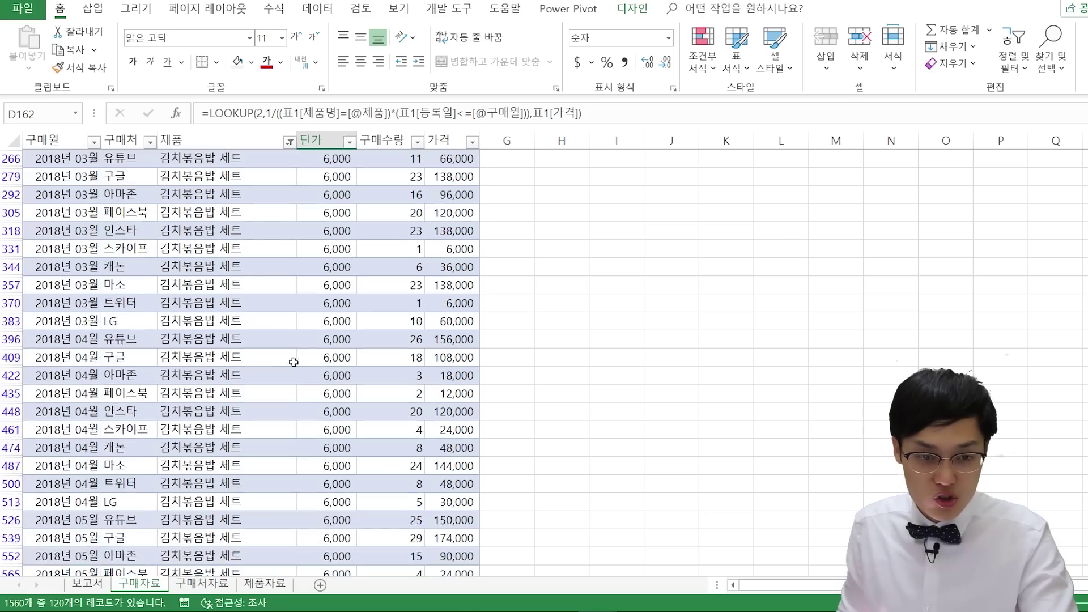
scroll(275, 353, "down", 5)
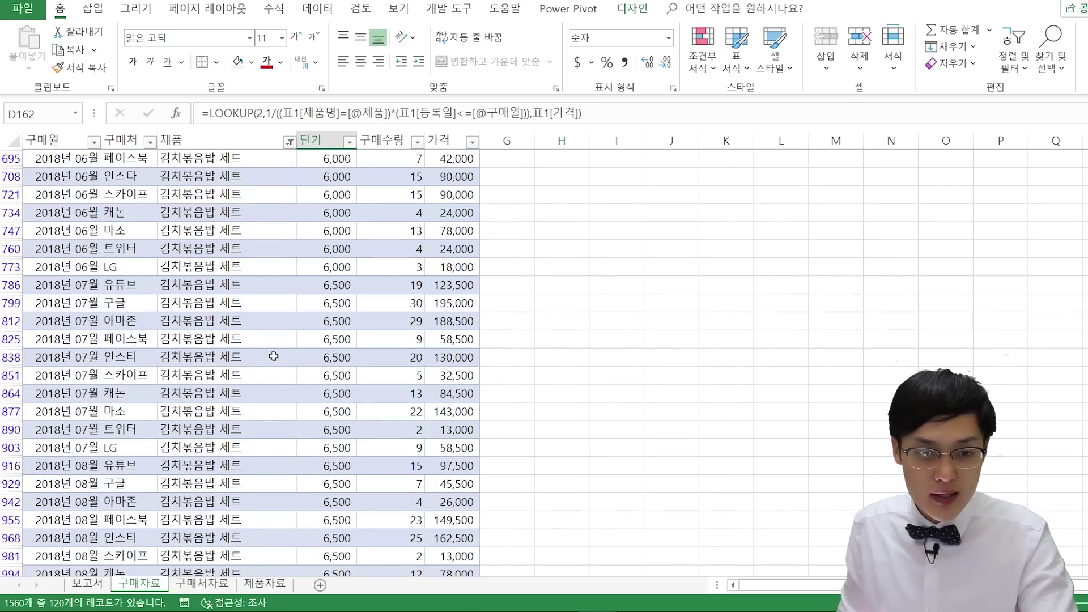
left_click_drag(76, 192, 317, 305)
left_click(294, 253)
scroll(317, 248, "up", 1)
left_click(351, 177)
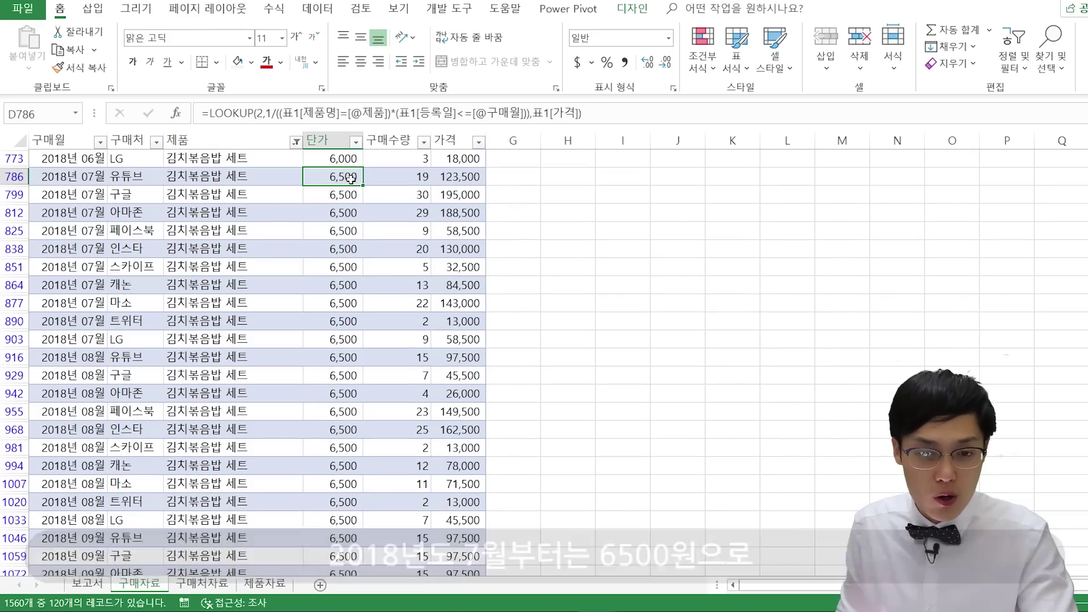
Check the 7/1/2018 price entry for 김치볶음밥 세트 on the 제품자료 sheet.
left_click(264, 584)
scroll(124, 241, "down", 2)
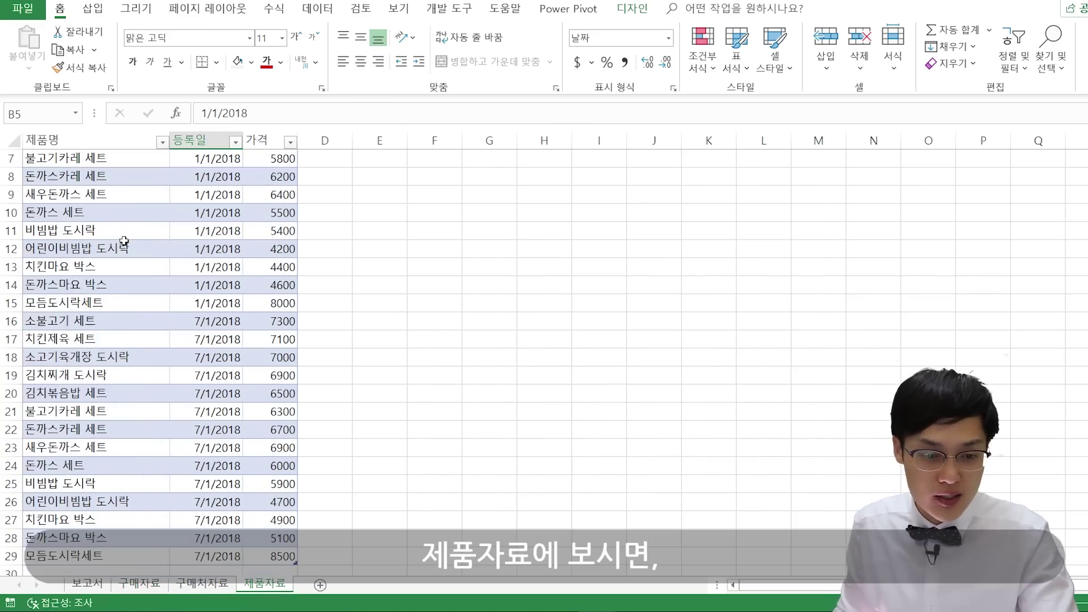
left_click_drag(276, 346, 85, 356)
left_click(85, 375)
left_click_drag(85, 393, 266, 395)
left_click(272, 393)
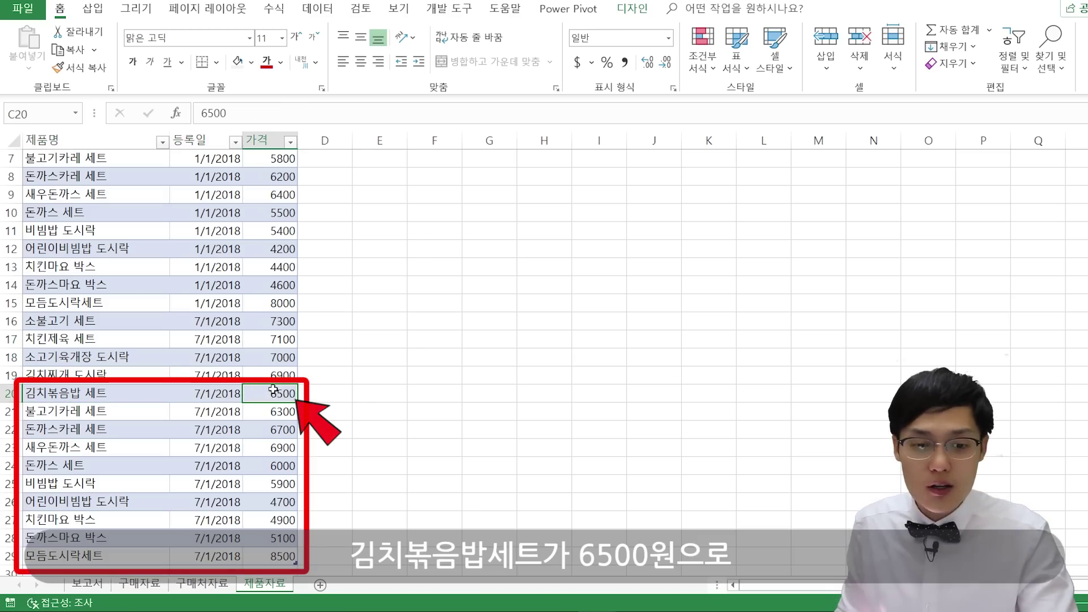
scroll(362, 372, "up", 1)
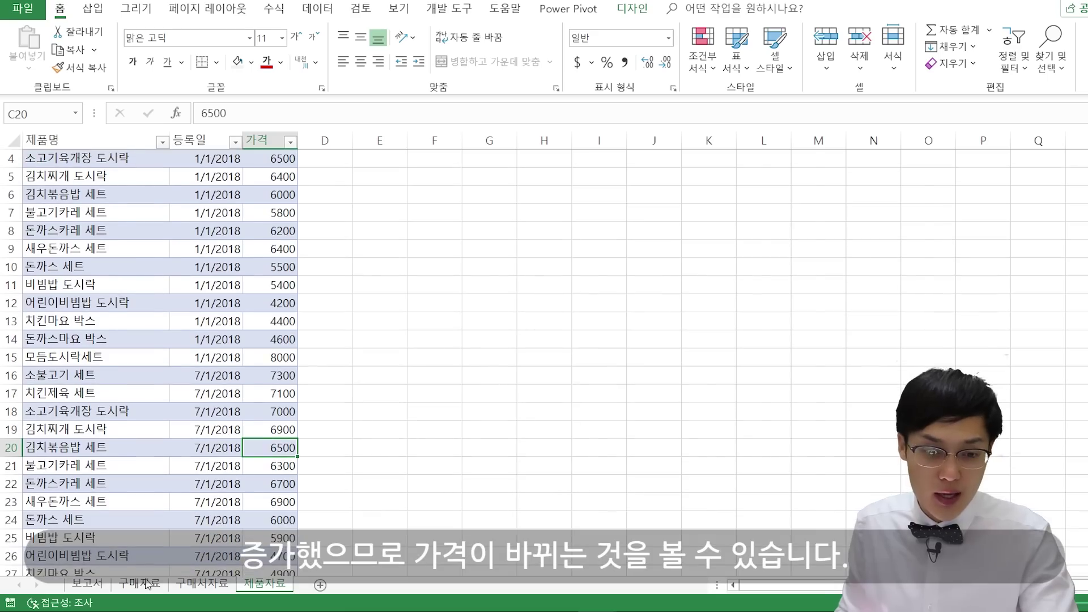
Return to the 구매자료 sheet and review the filtered unit prices around July and August 2018.
left_click(149, 584)
left_click(287, 412)
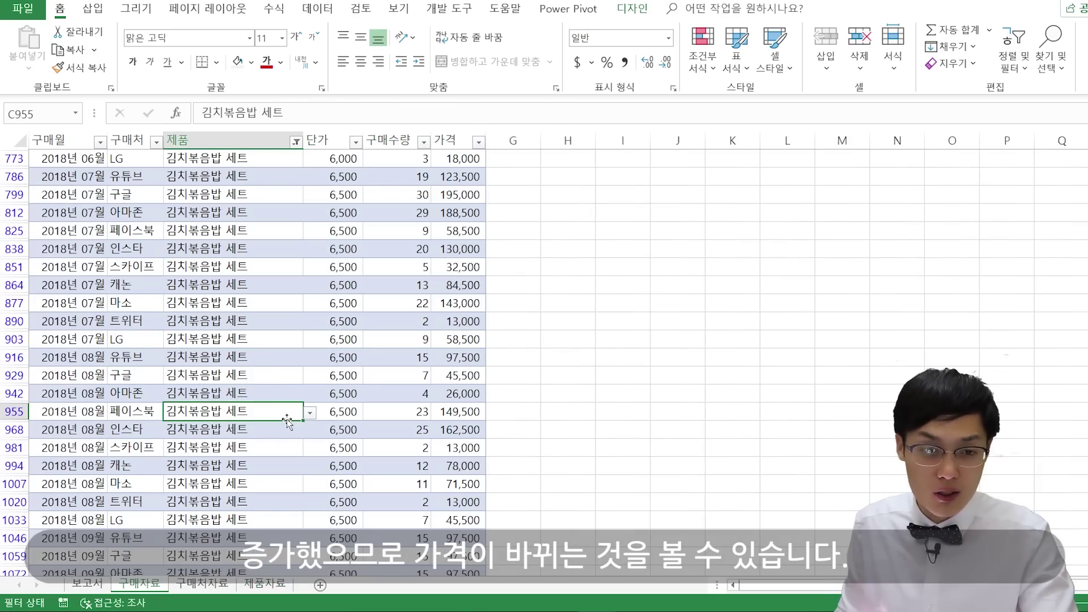
scroll(287, 402, "up", 1)
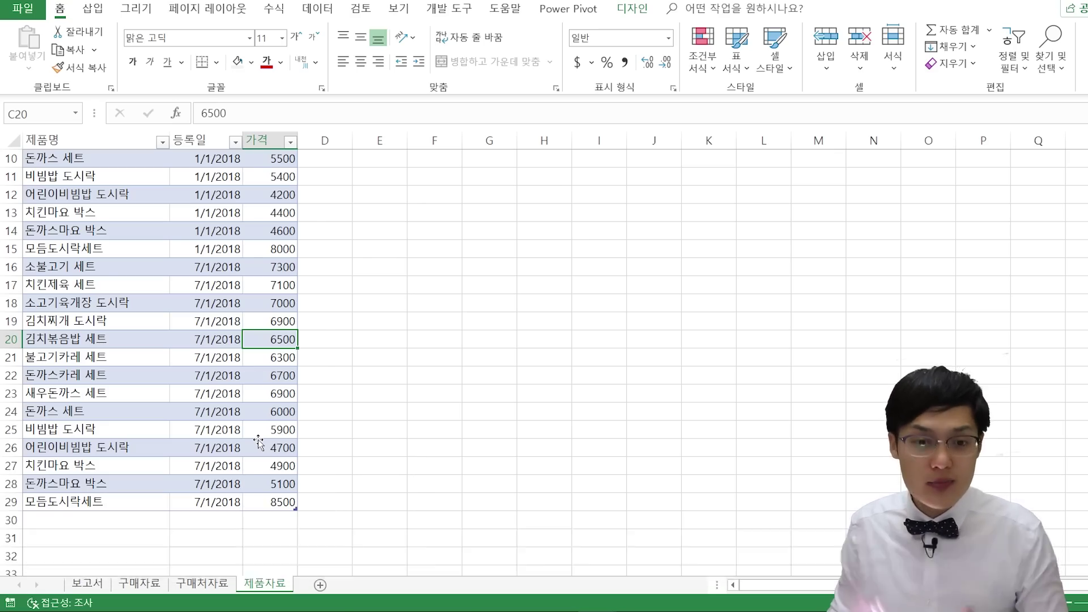
Examine the date order of the 등록일 column in the 제품자료 table from its first row.
scroll(259, 397, "up", 3)
left_click(225, 264)
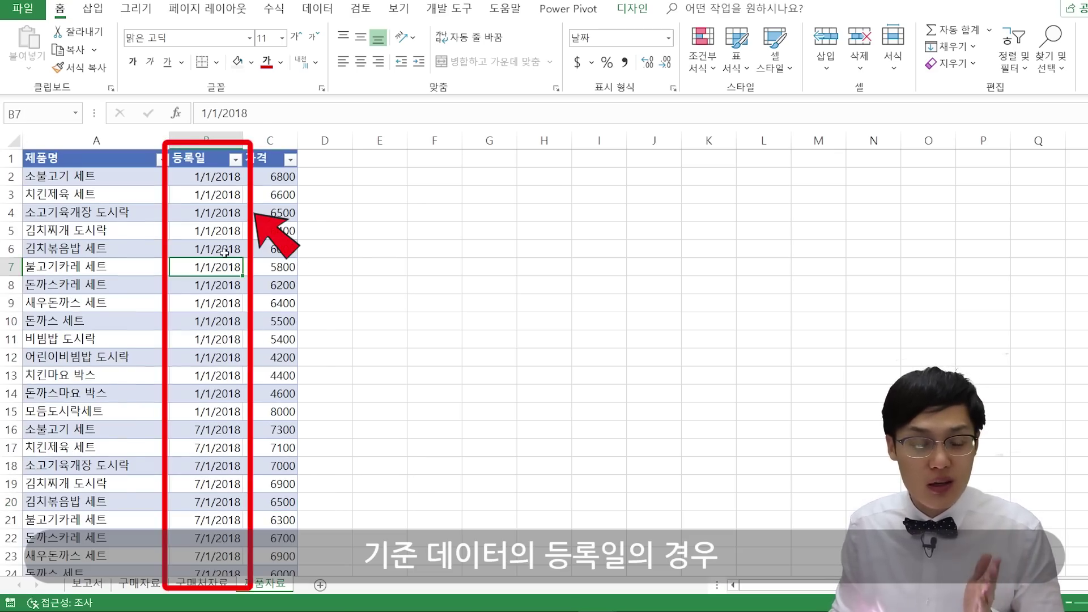
left_click_drag(216, 162, 200, 392)
left_click(229, 270)
left_click(211, 170)
left_click_drag(211, 169, 211, 250)
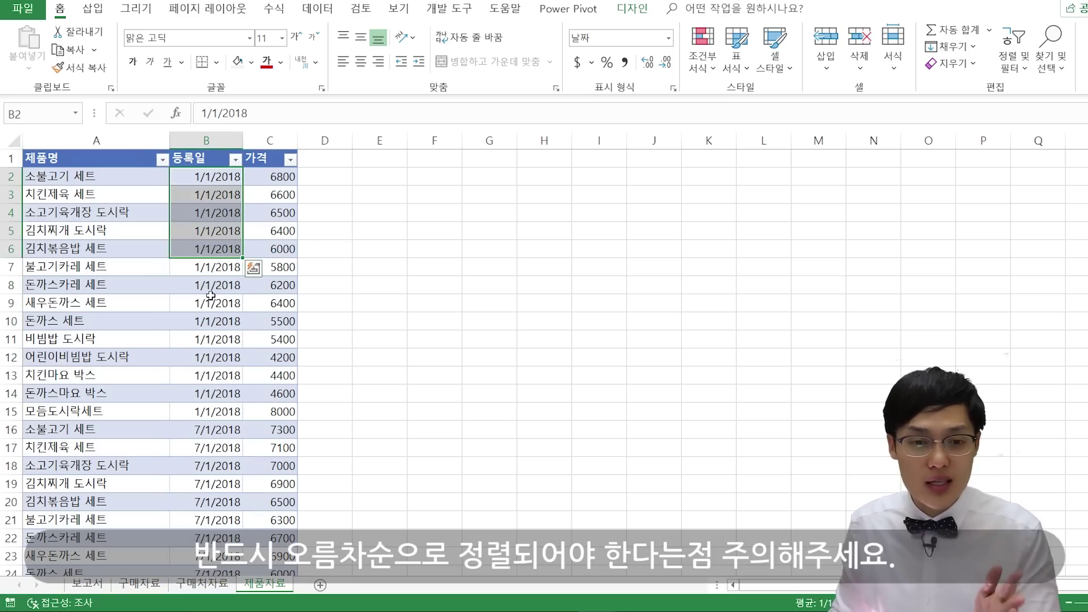
left_click(211, 296)
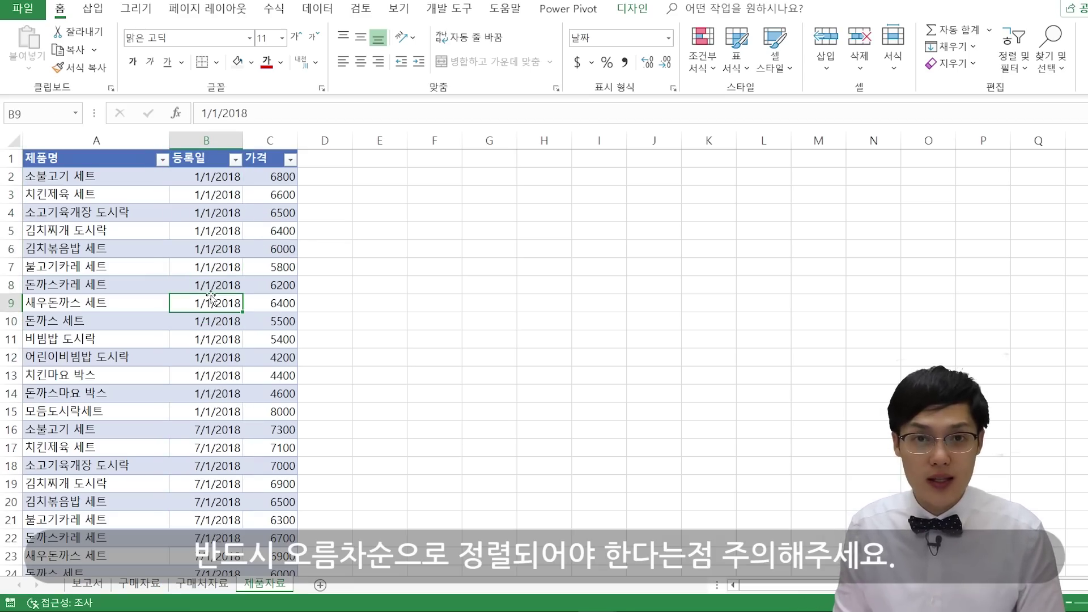